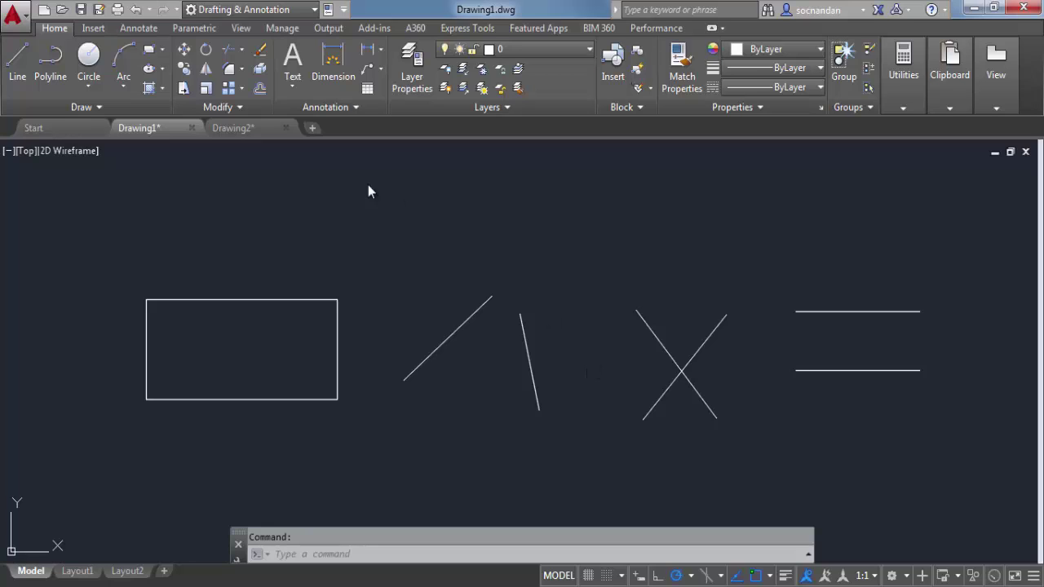
- Start the Fillet command from the Modify panel's Fillet/Chamfer flyout
click(243, 70)
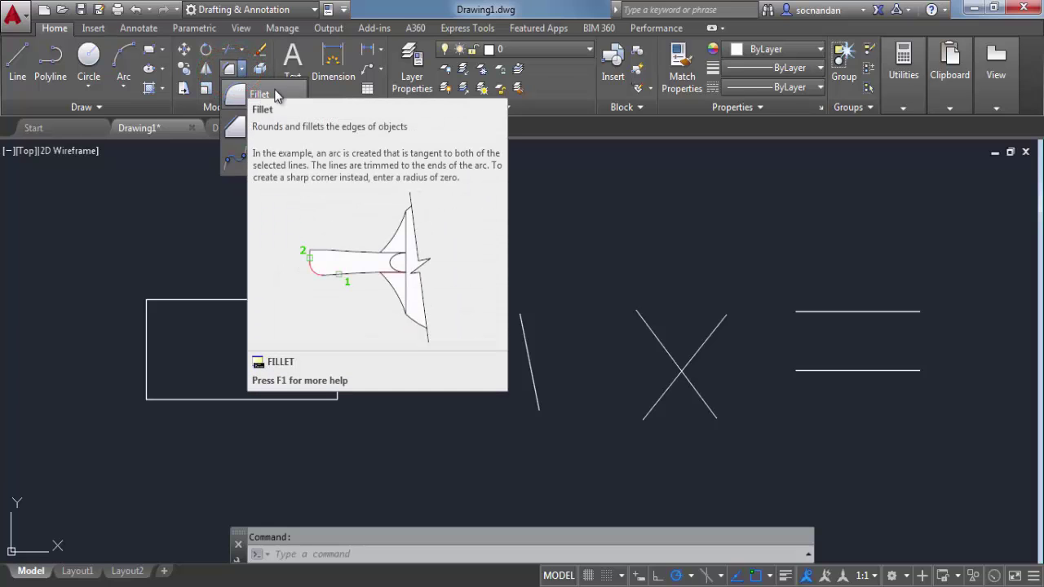
click(275, 96)
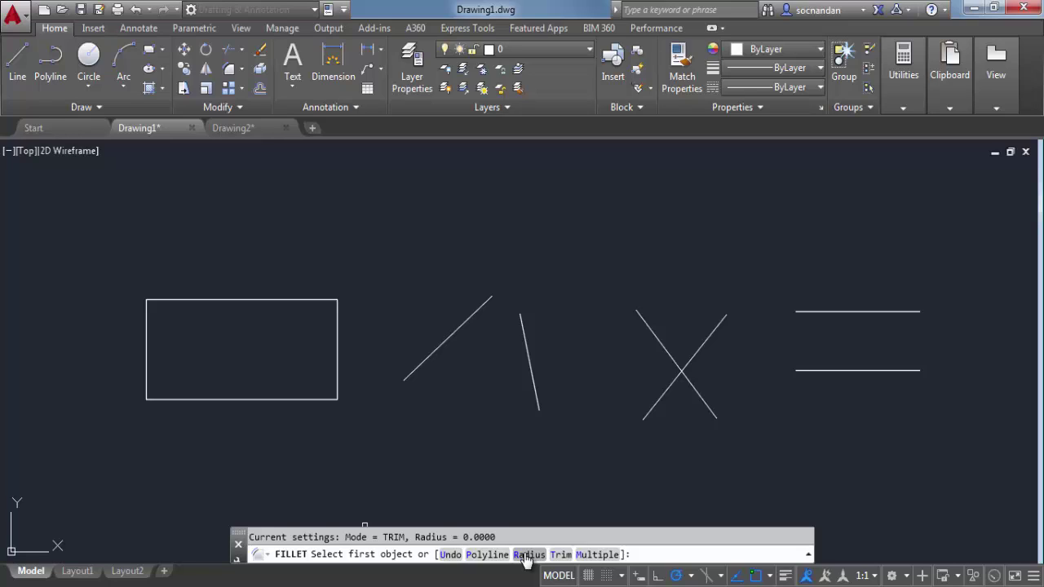
- Fillet the rectangle's bottom-left corner at radius 2 from its left and bottom edges, then undo it
text(r)
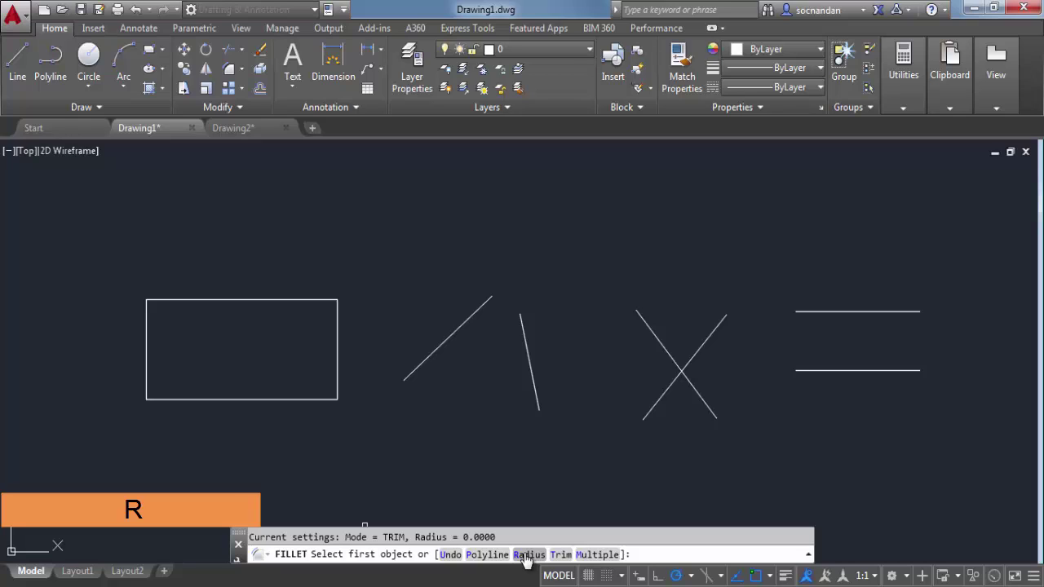
click(528, 555)
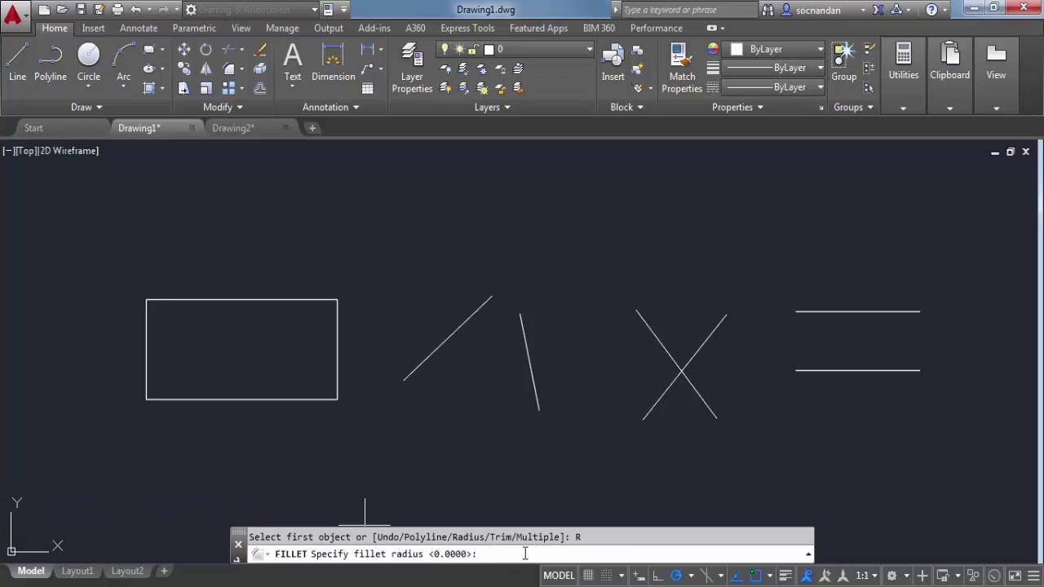
text(2)
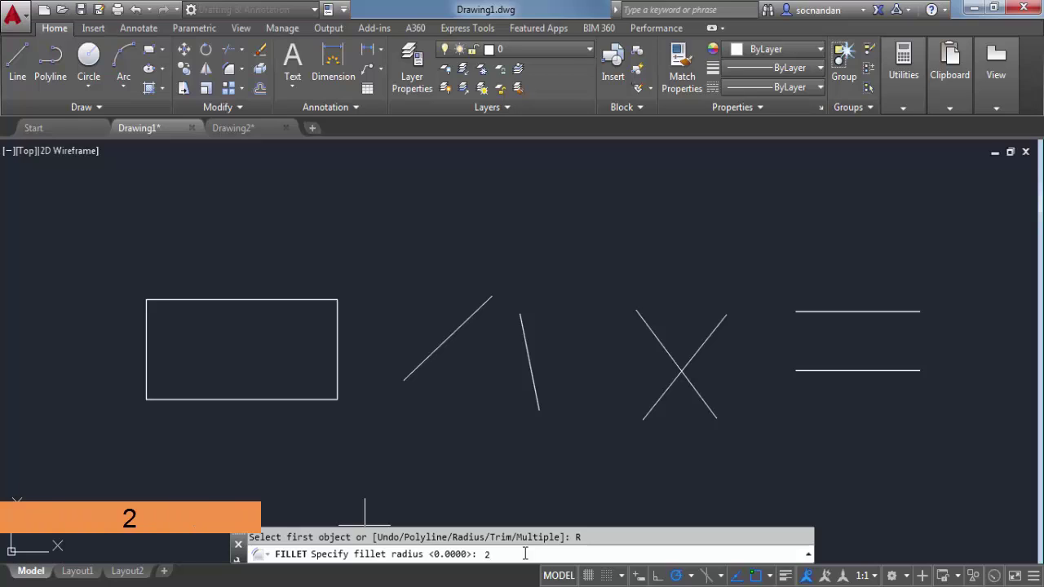
key(Return)
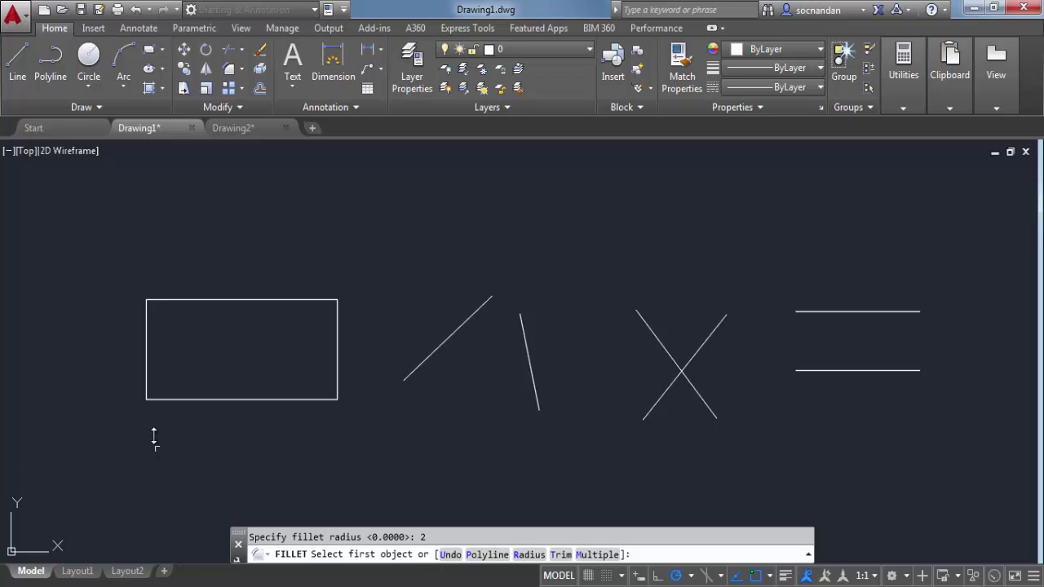
click(146, 376)
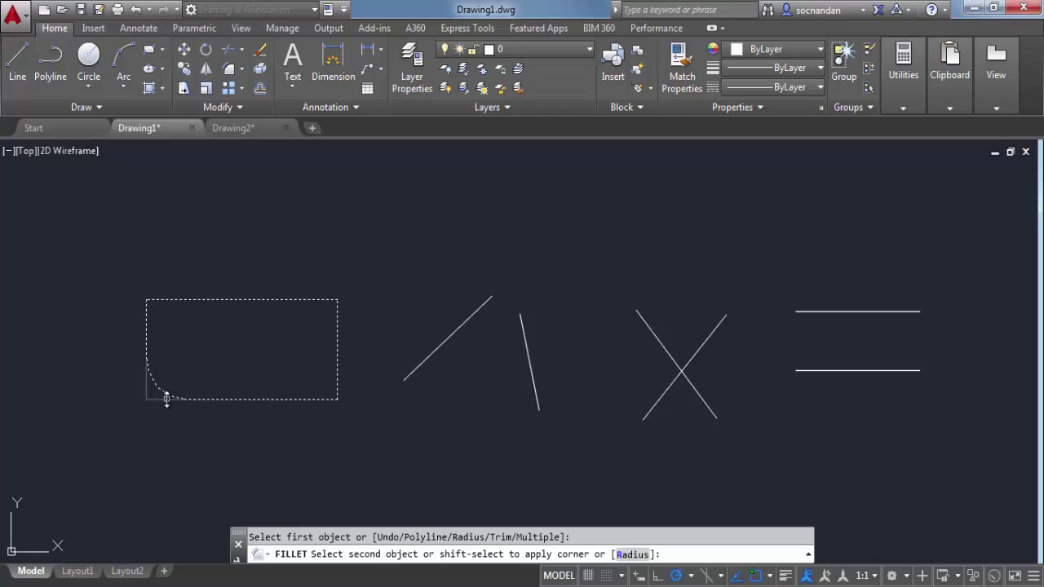
click(167, 399)
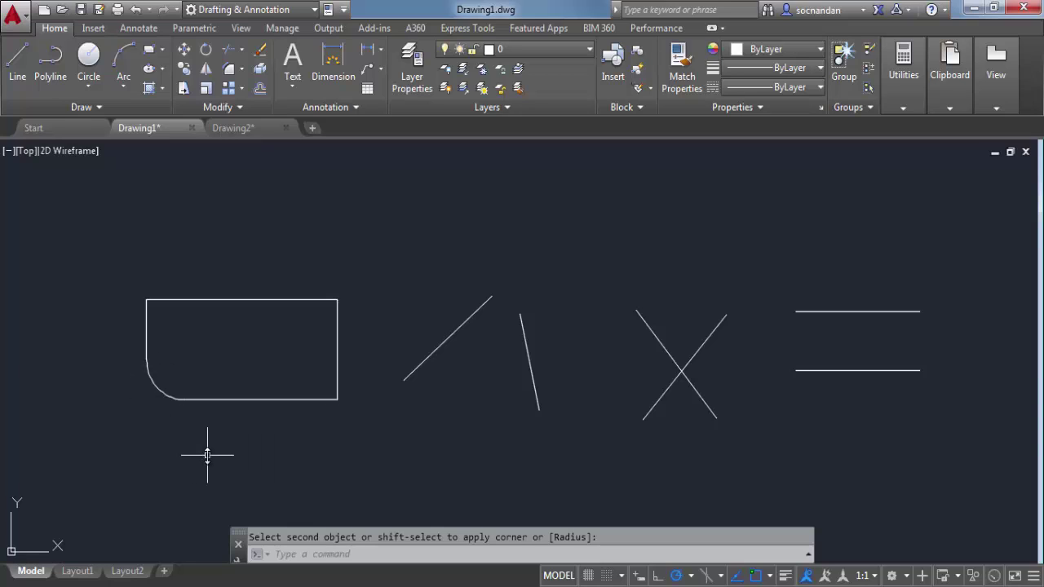
key(ctrl+z)
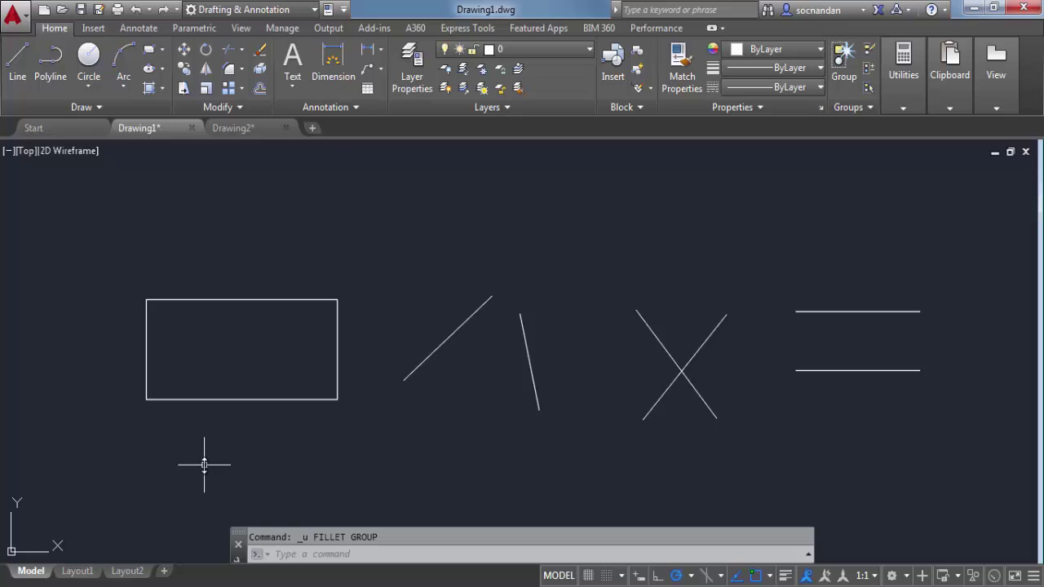
- Round all four rectangle corners at radius 1 using Fillet's Polyline option
click(230, 70)
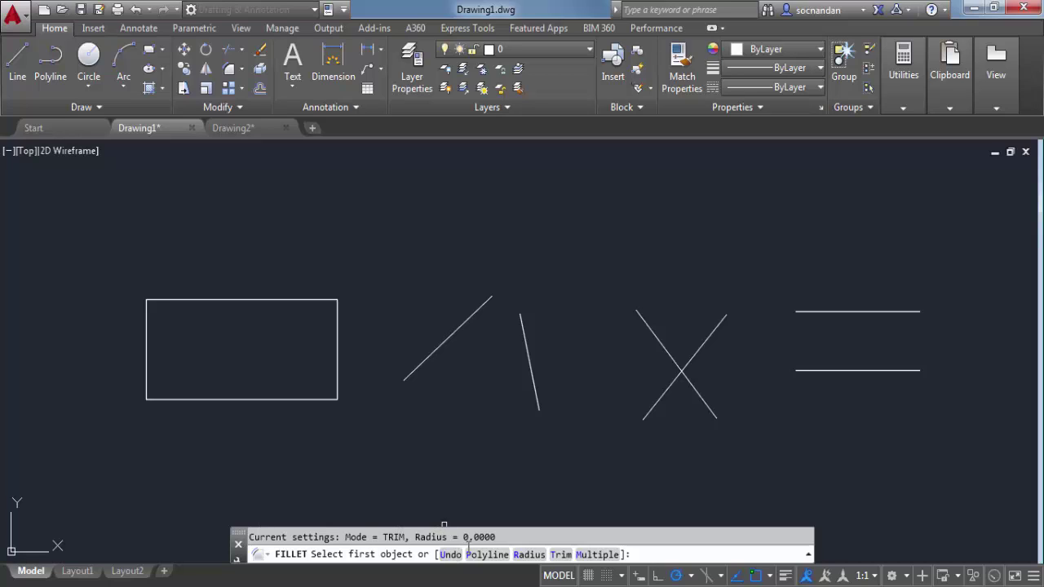
click(524, 554)
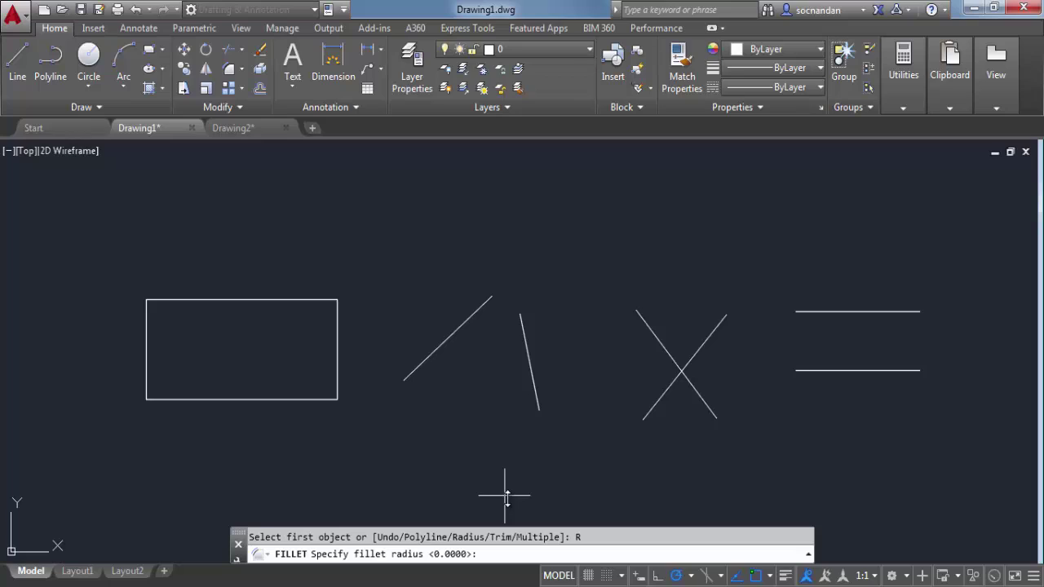
text(1)
key(Return)
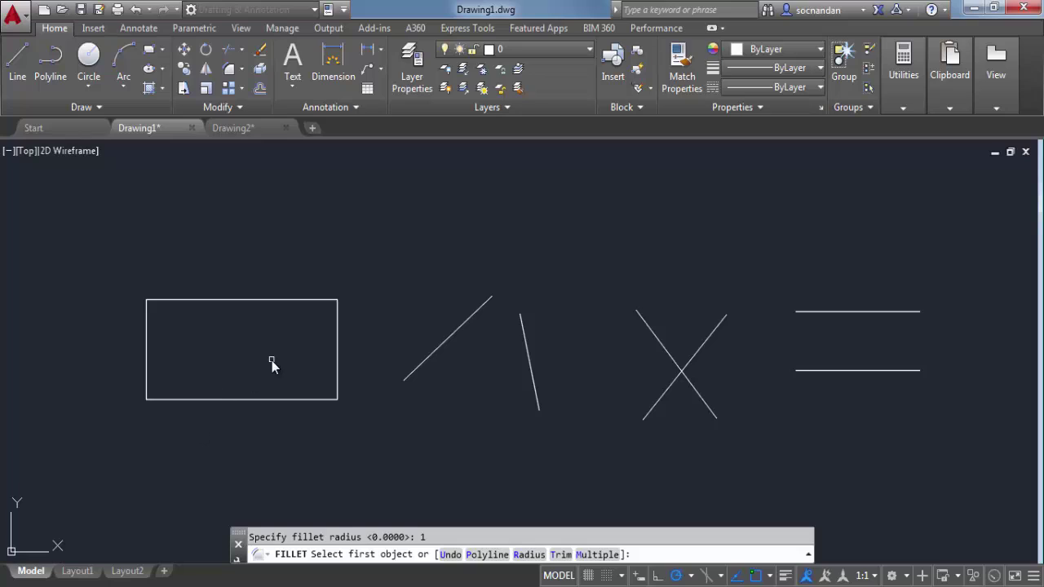
click(485, 554)
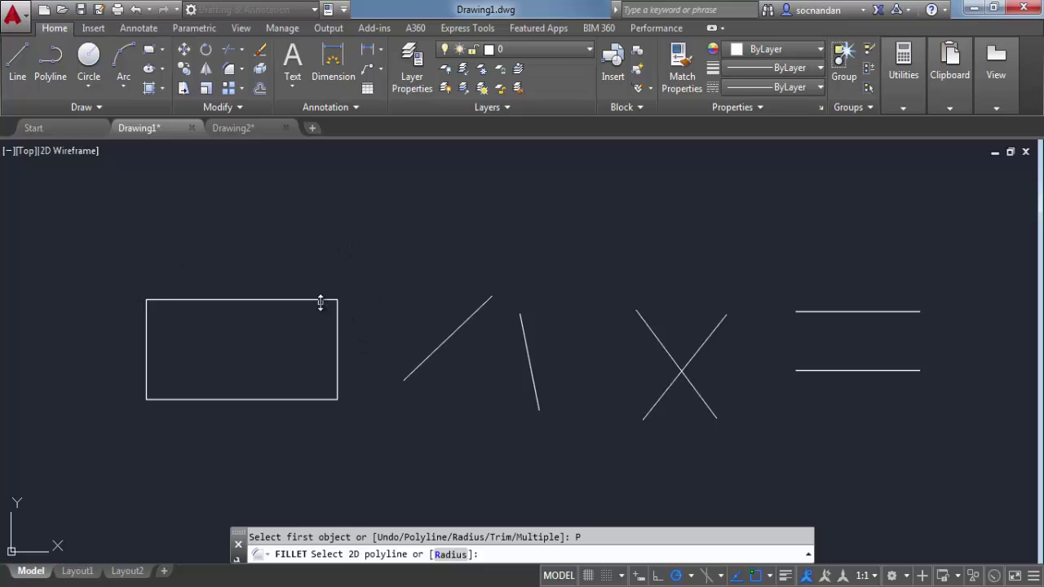
click(244, 301)
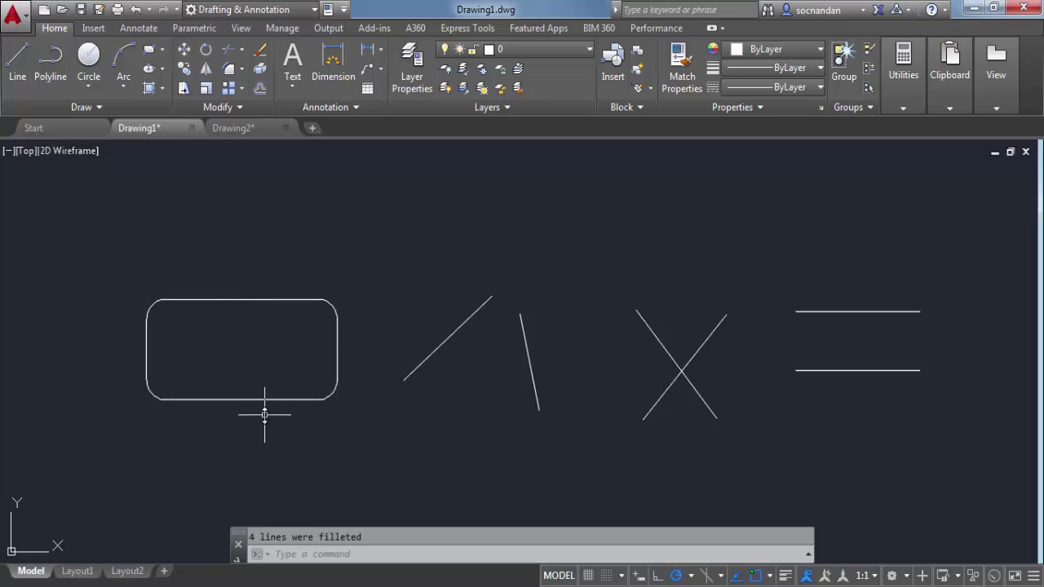
key(Delete)
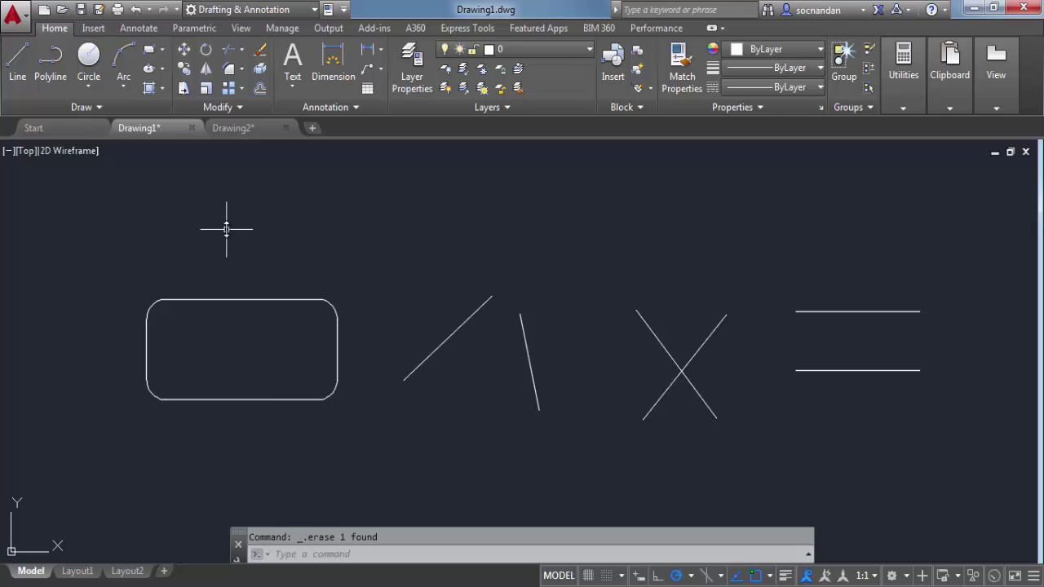
click(230, 72)
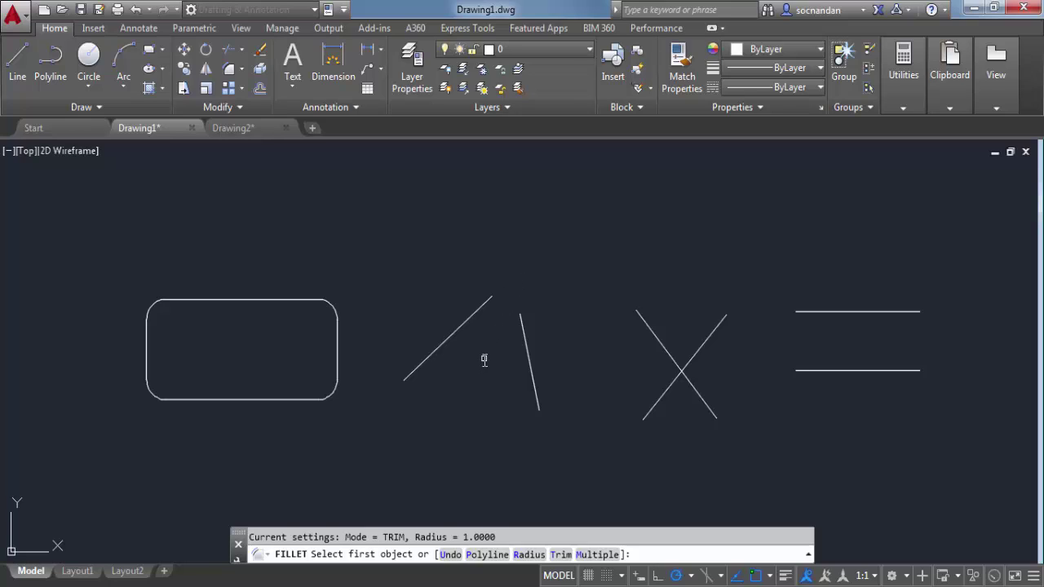
click(481, 307)
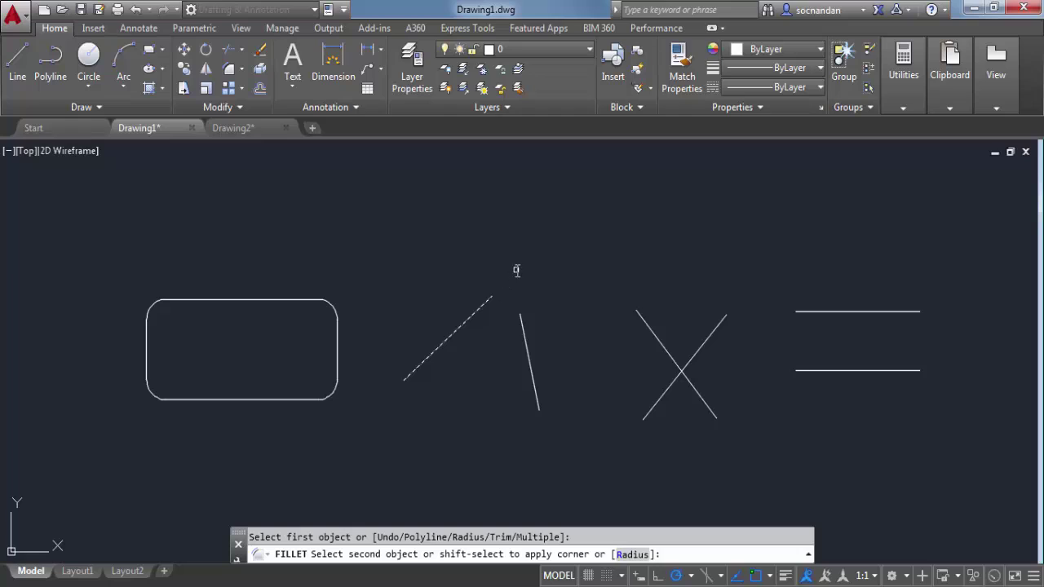
click(520, 323)
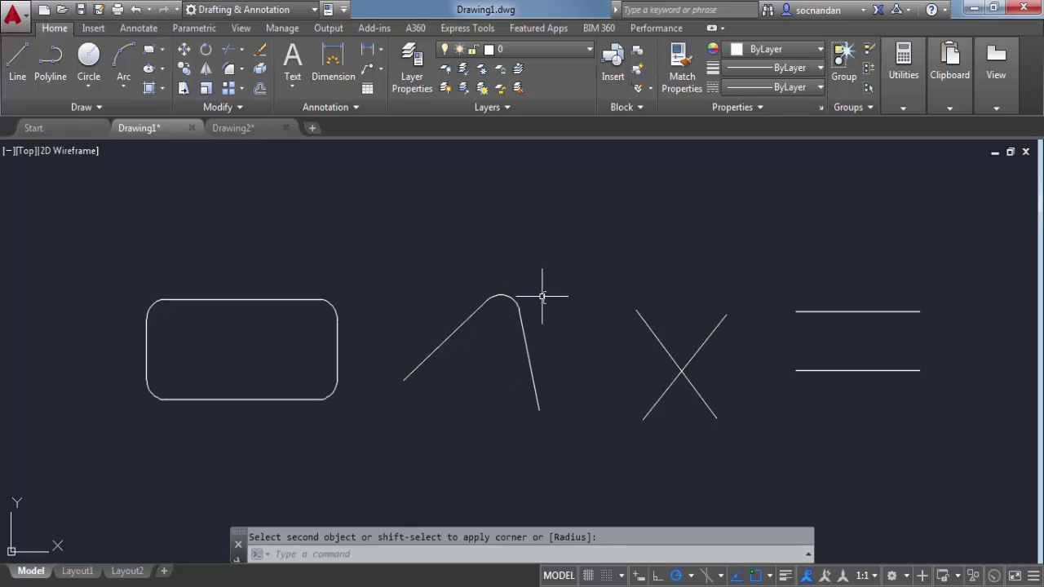
key(ctrl+z)
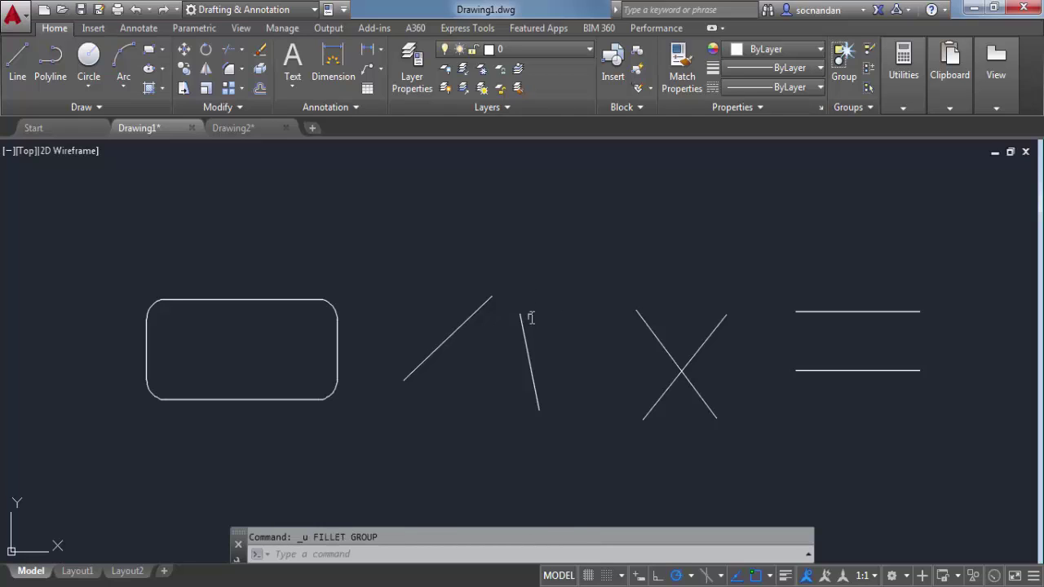
click(229, 69)
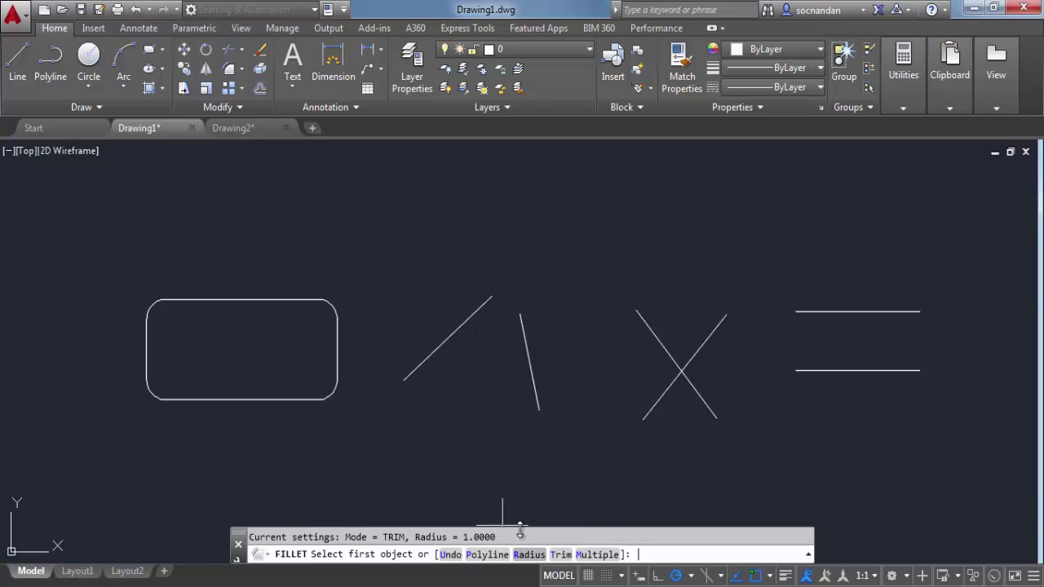
click(527, 555)
text(0.5)
key(Return)
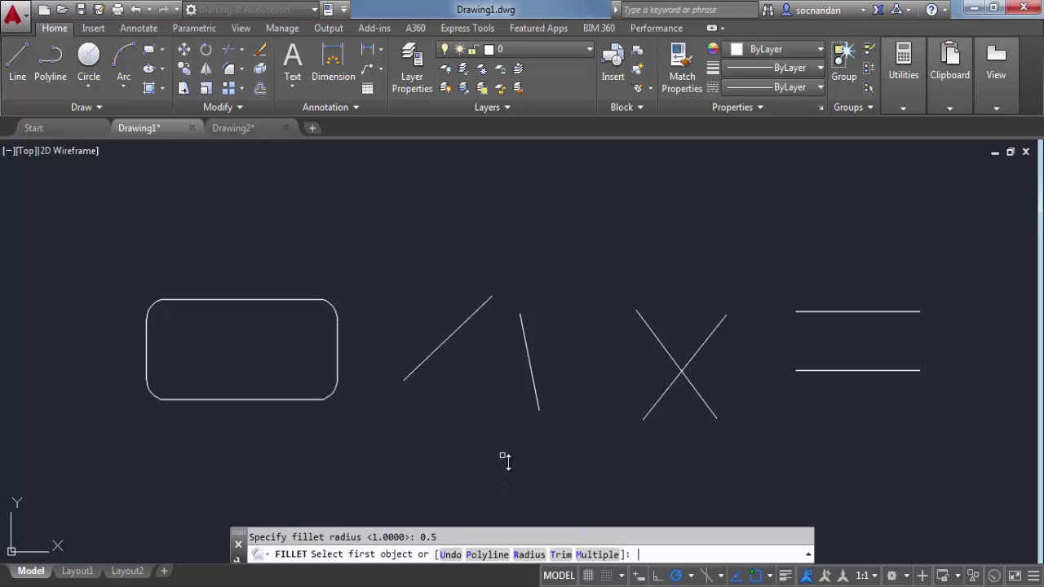
click(480, 307)
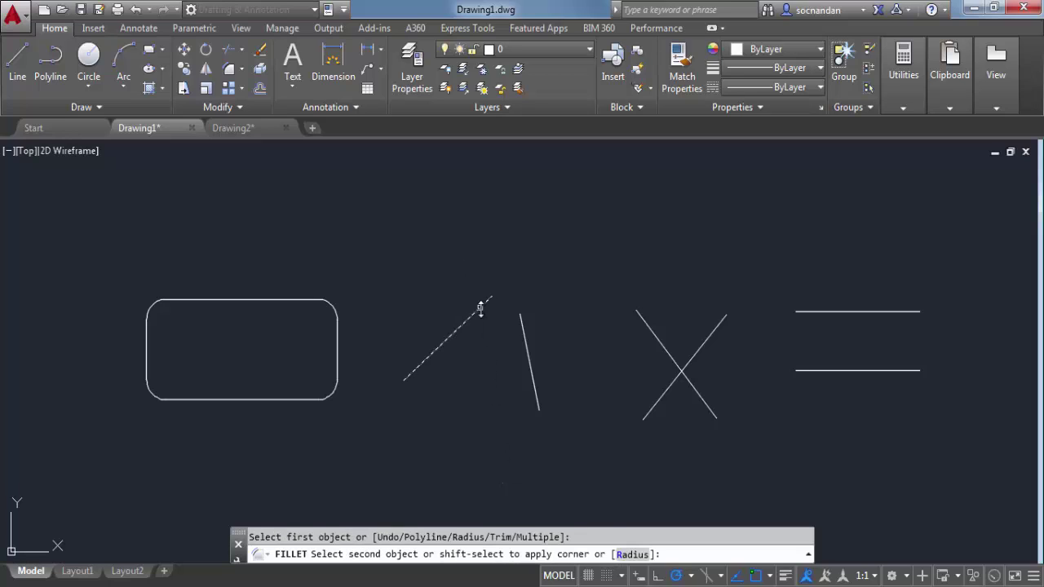
click(523, 328)
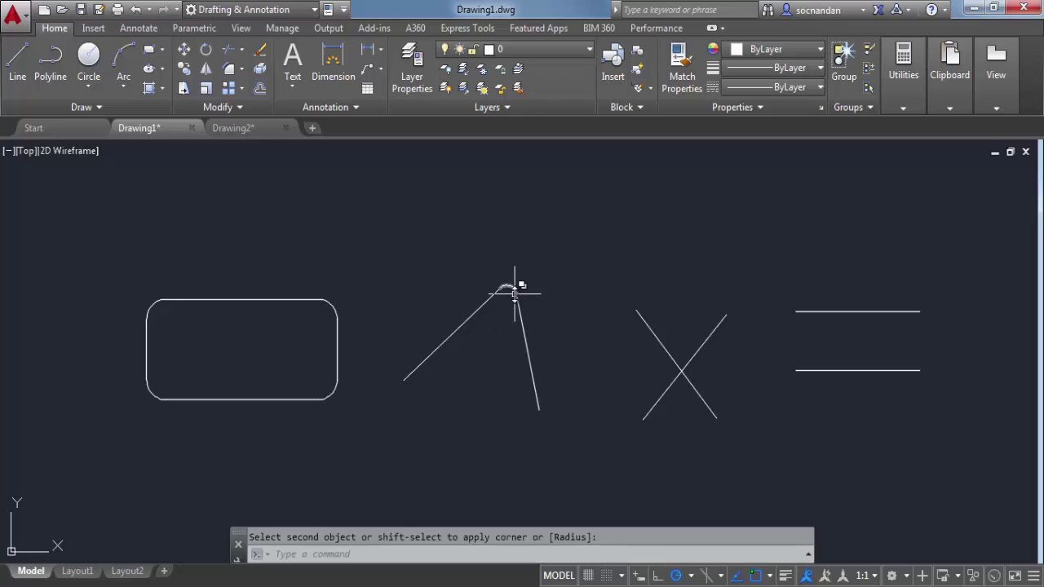
click(513, 288)
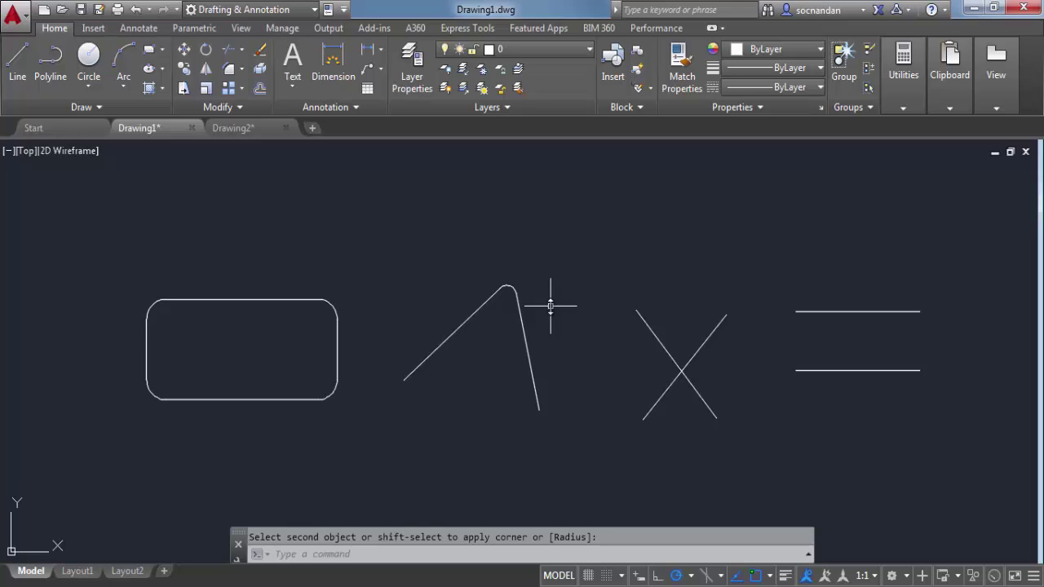
key(ctrl+z)
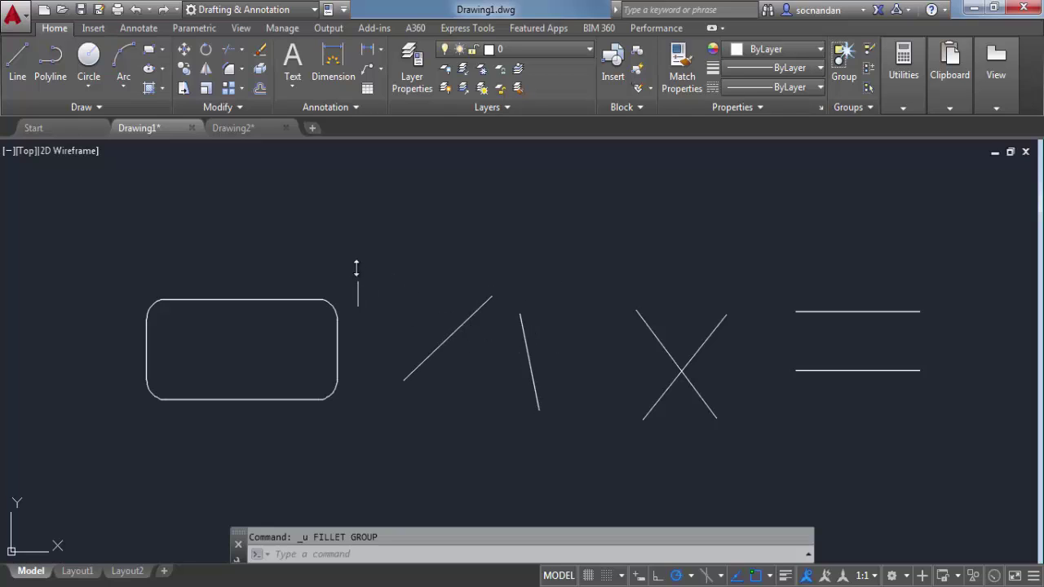
text(f)
key(Return)
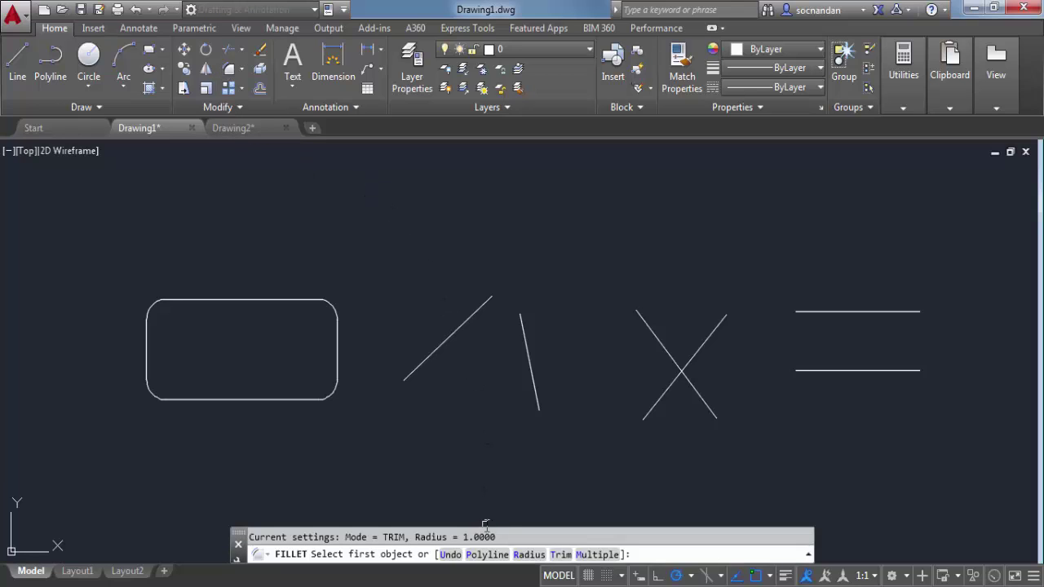
- With fillet radius 0, join the left and right angled lines into a sharp Λ apex
click(529, 554)
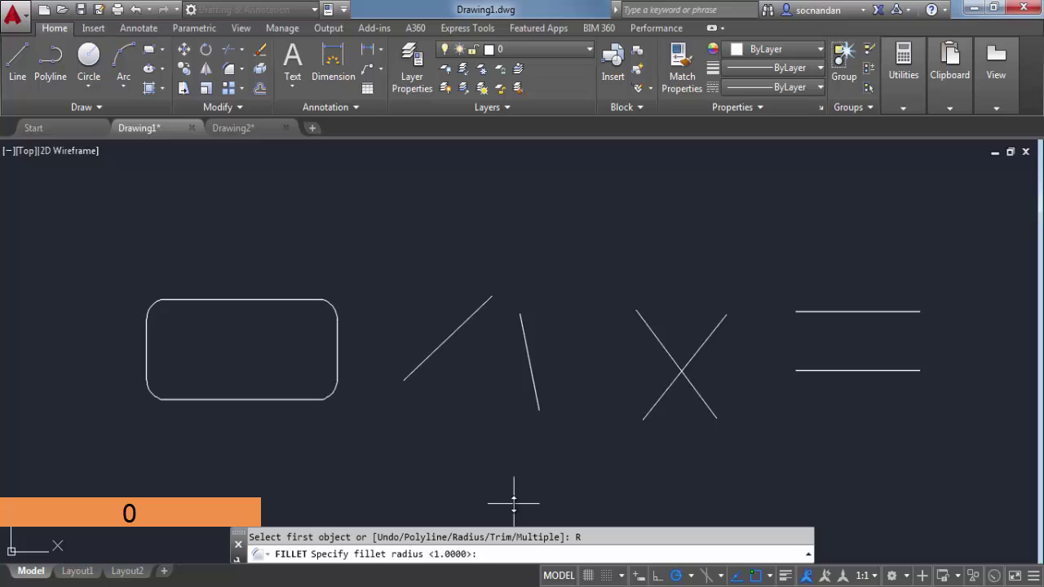
key(Return)
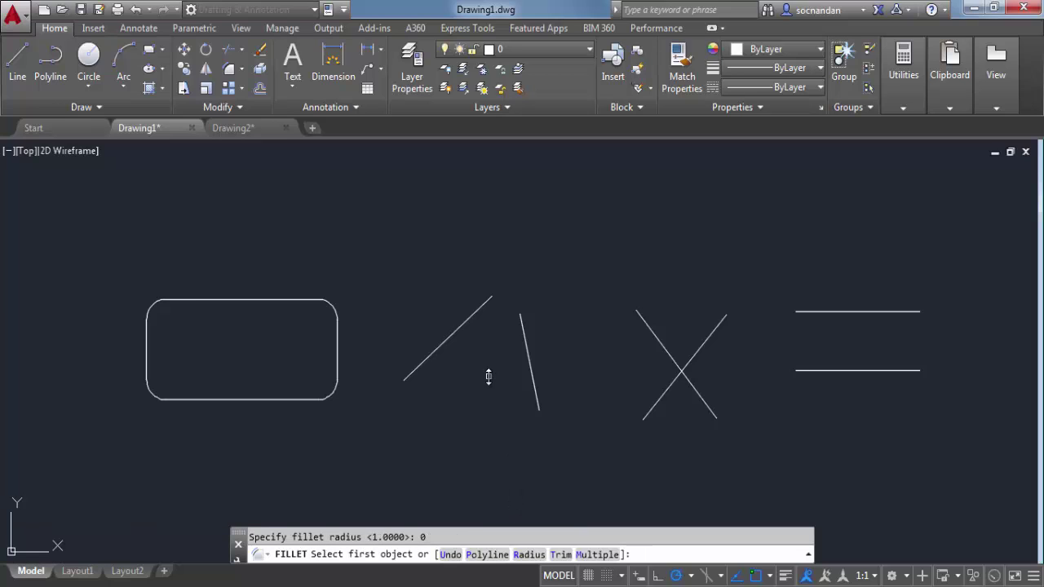
click(487, 302)
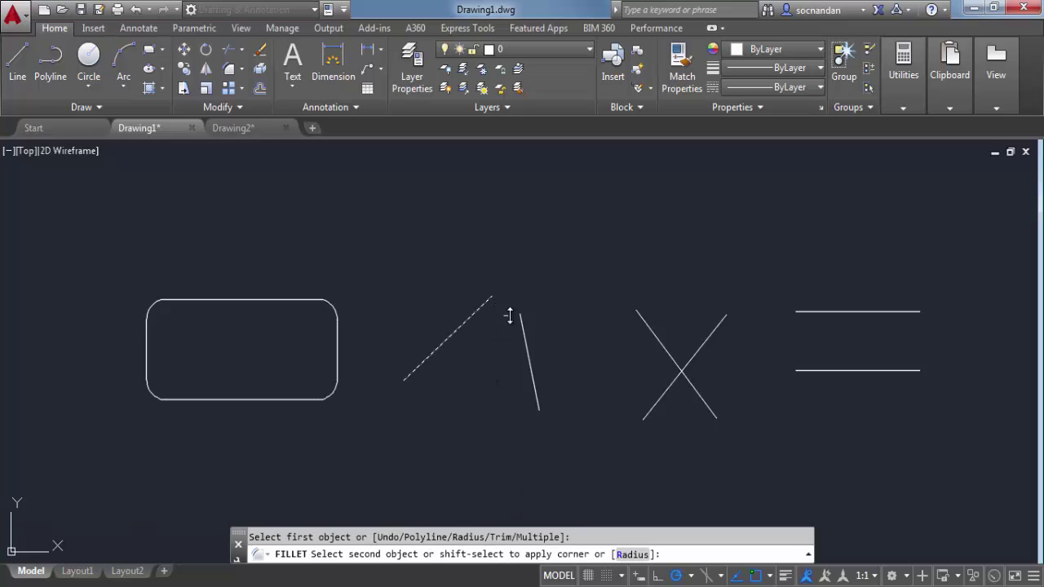
click(521, 320)
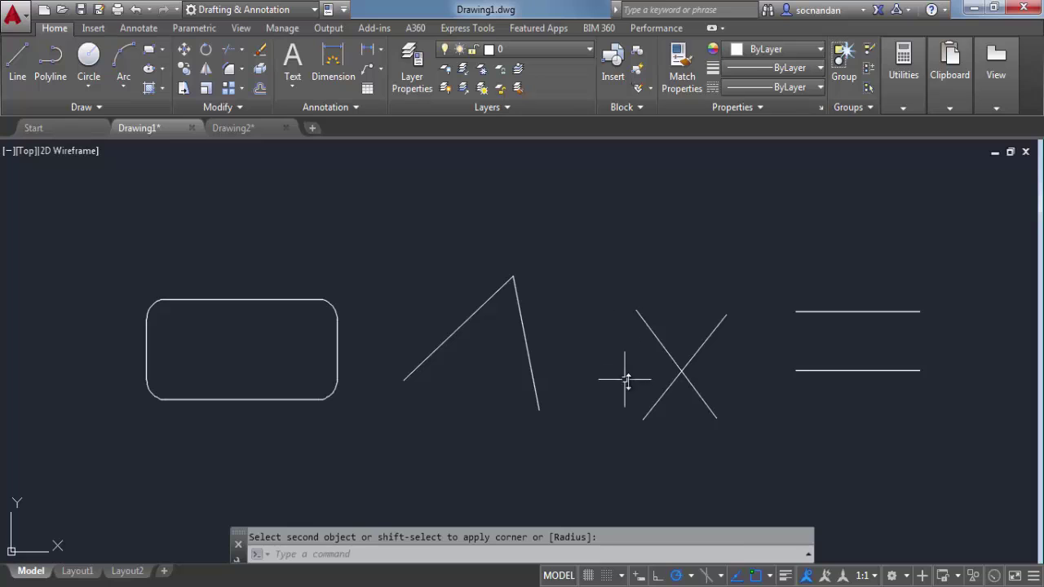
middle_drag(723, 361, 649, 353)
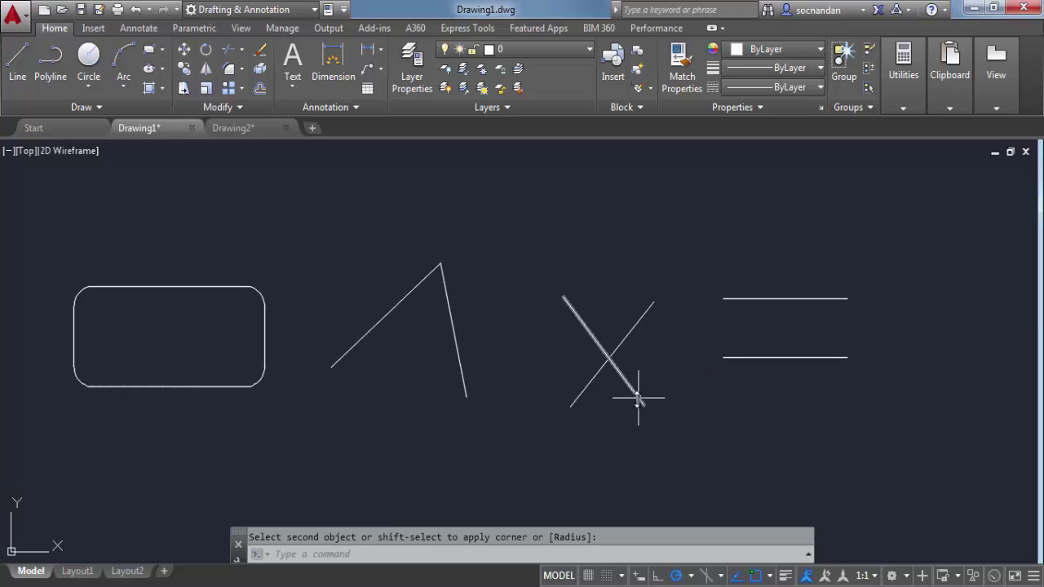
click(232, 72)
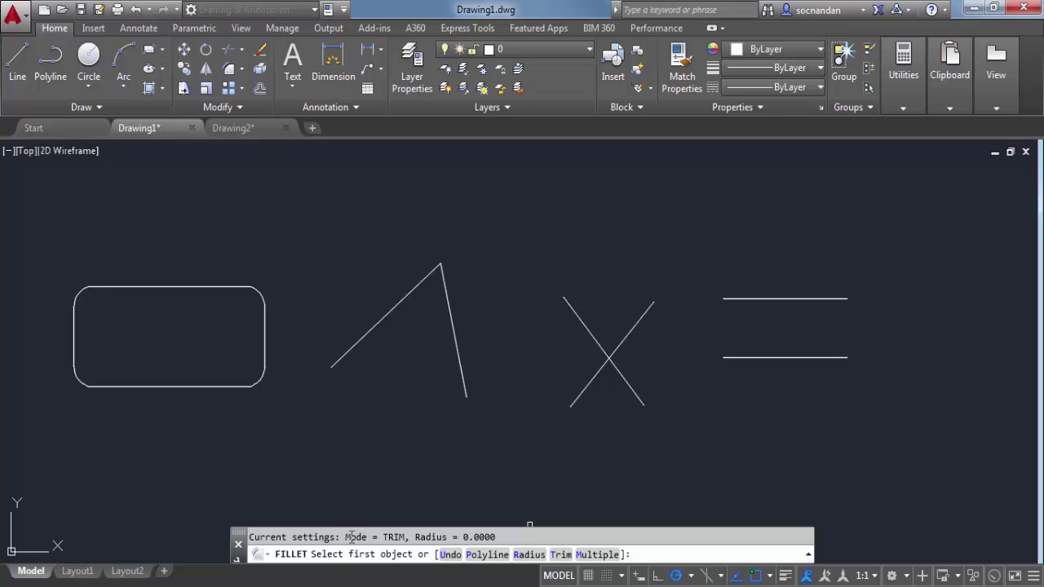
- Switch Fillet to No Trim with radius 1 and arc the X's two diagonals, keeping them whole
drag(345, 536, 406, 543)
click(561, 555)
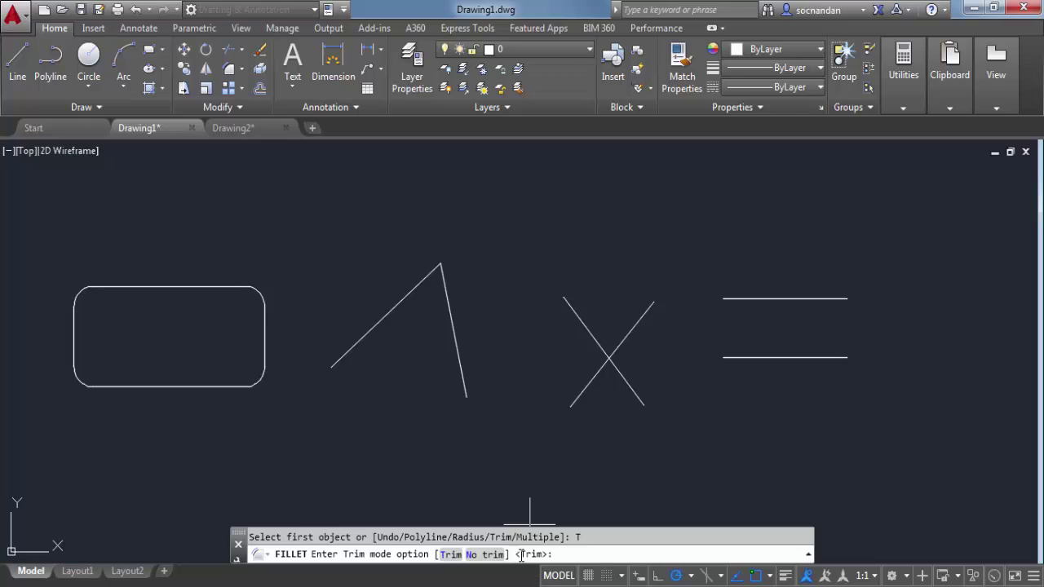
click(487, 556)
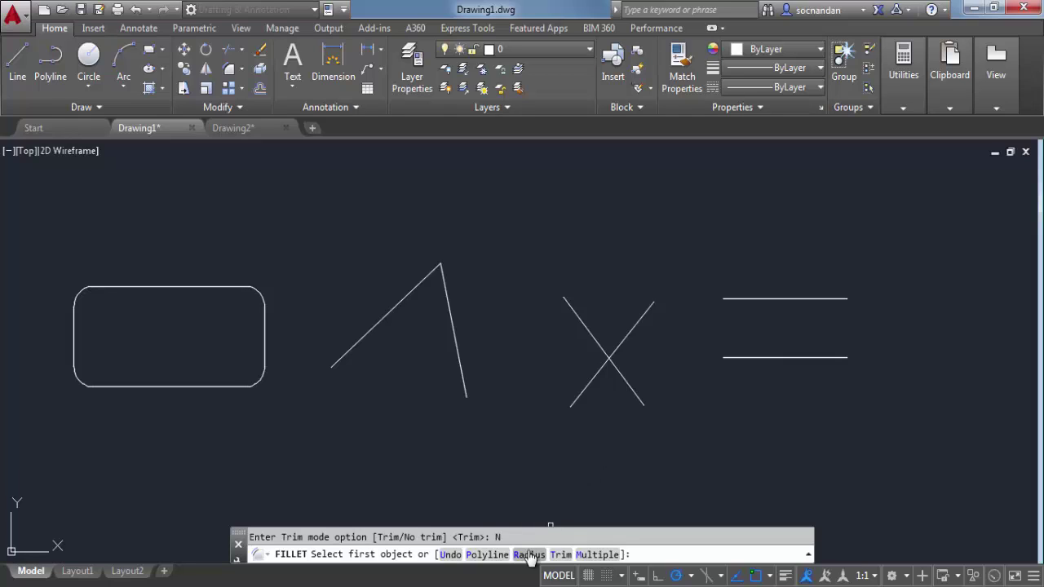
click(529, 554)
text(1)
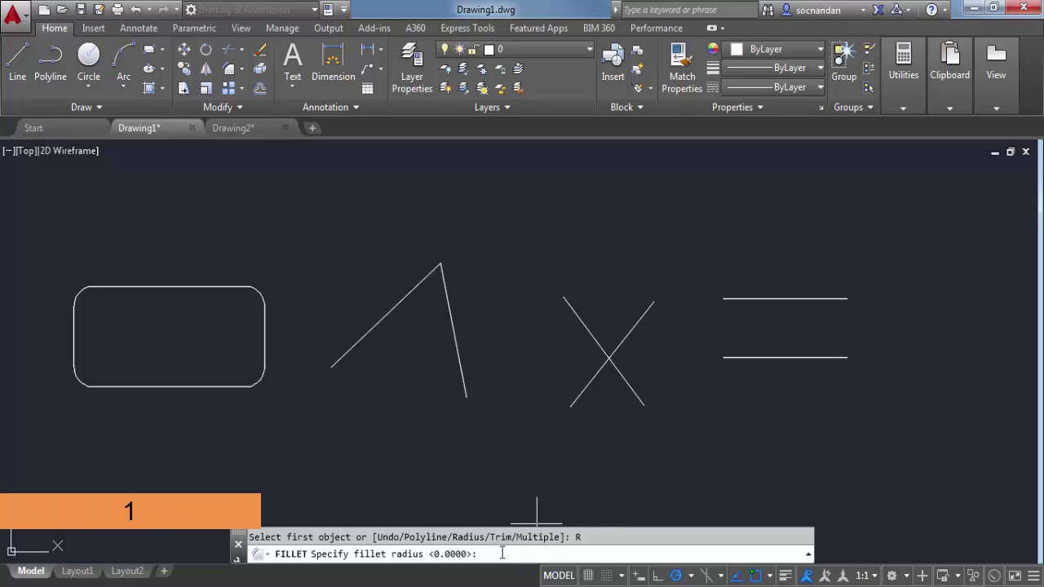
key(Return)
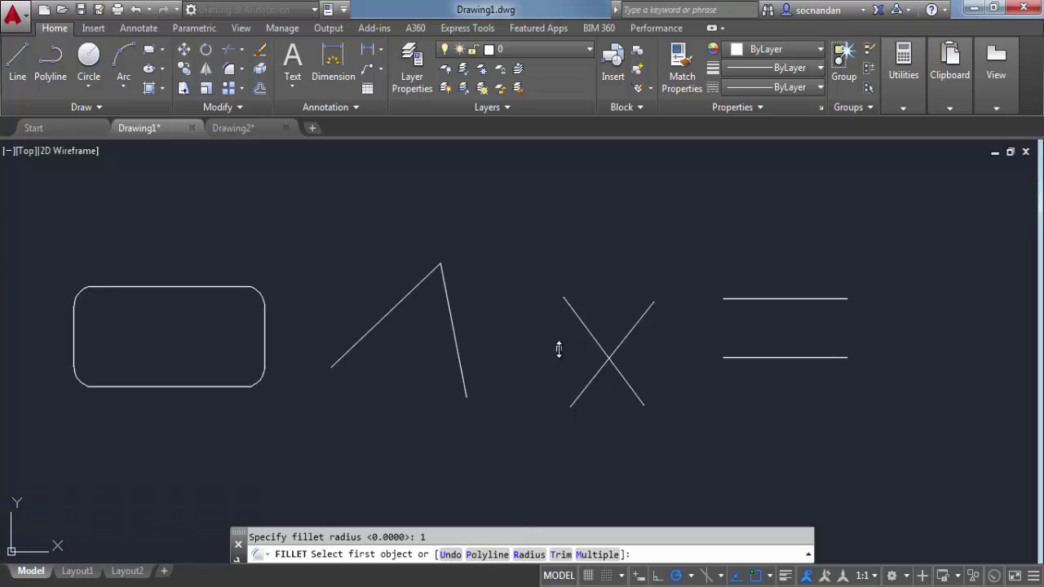
click(586, 332)
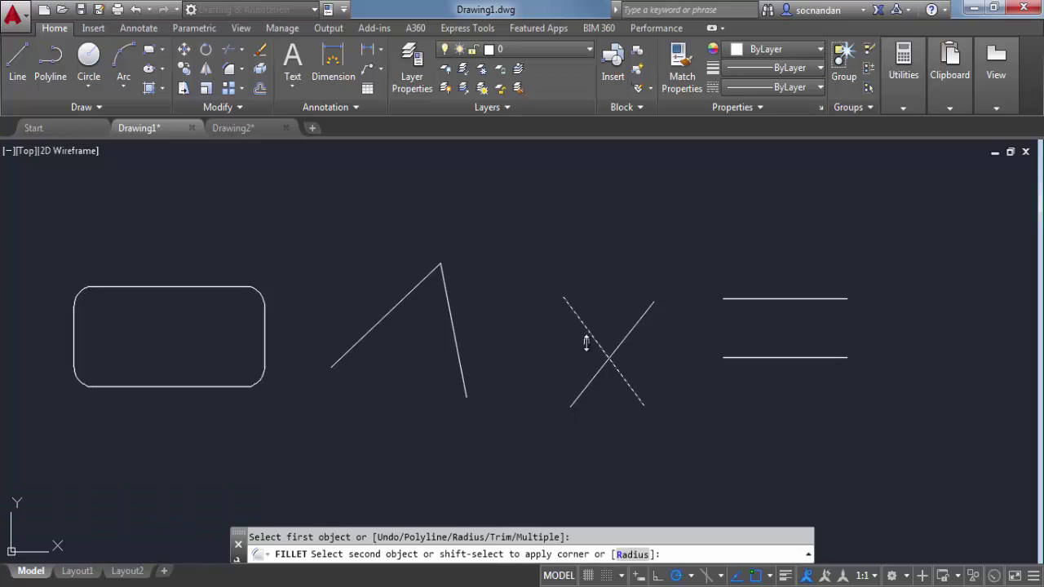
click(600, 371)
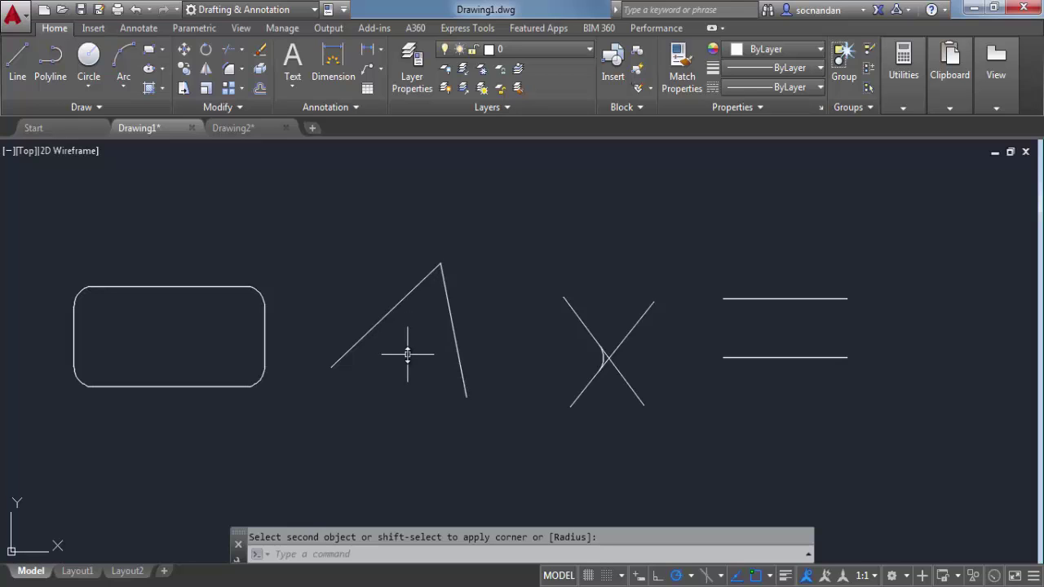
click(229, 68)
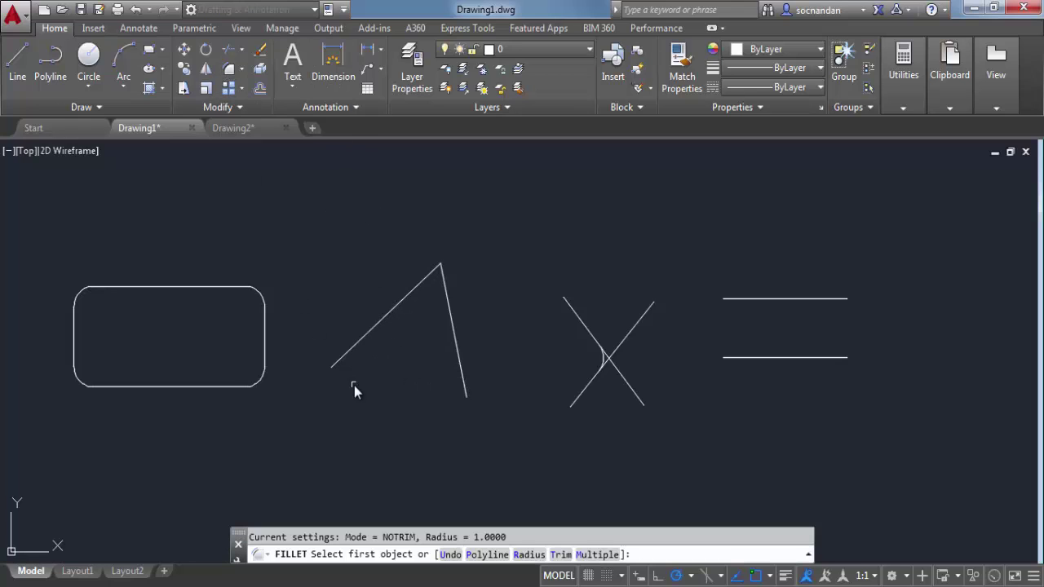
- Fillet the Λ's left and right angled lines with an untrimmed radius-2 arc
click(525, 555)
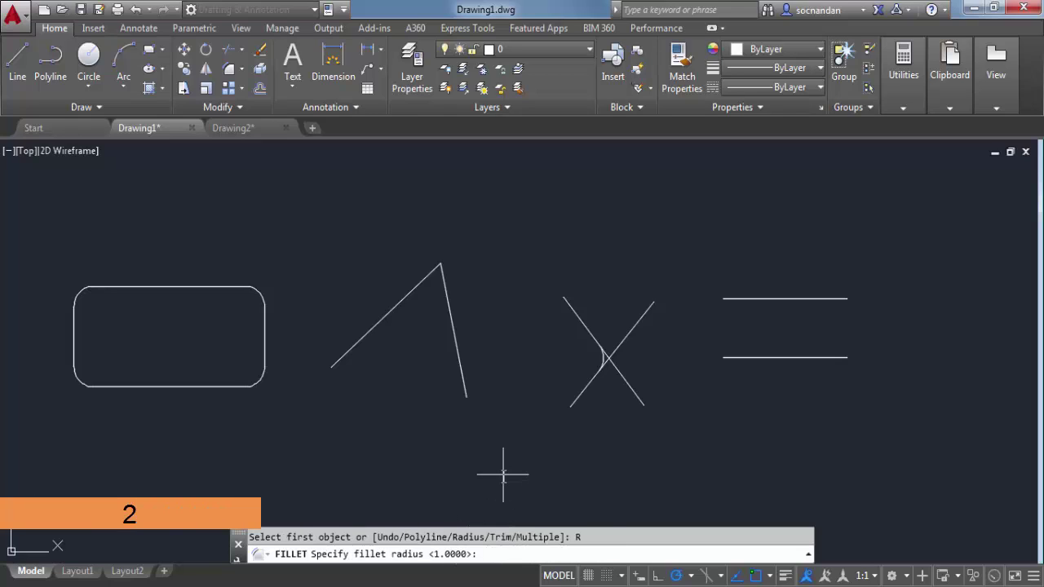
text(2)
key(Return)
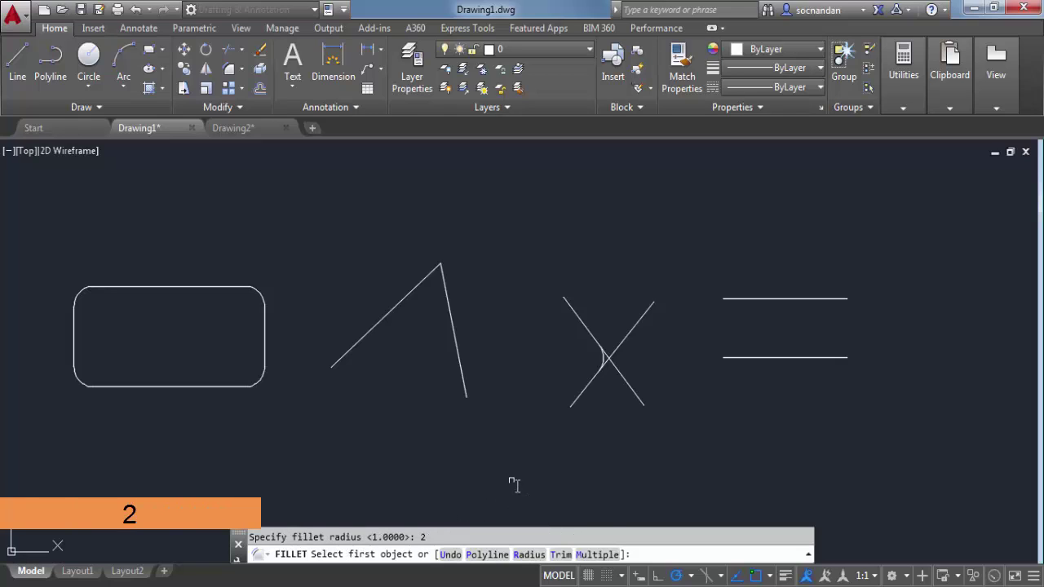
click(416, 283)
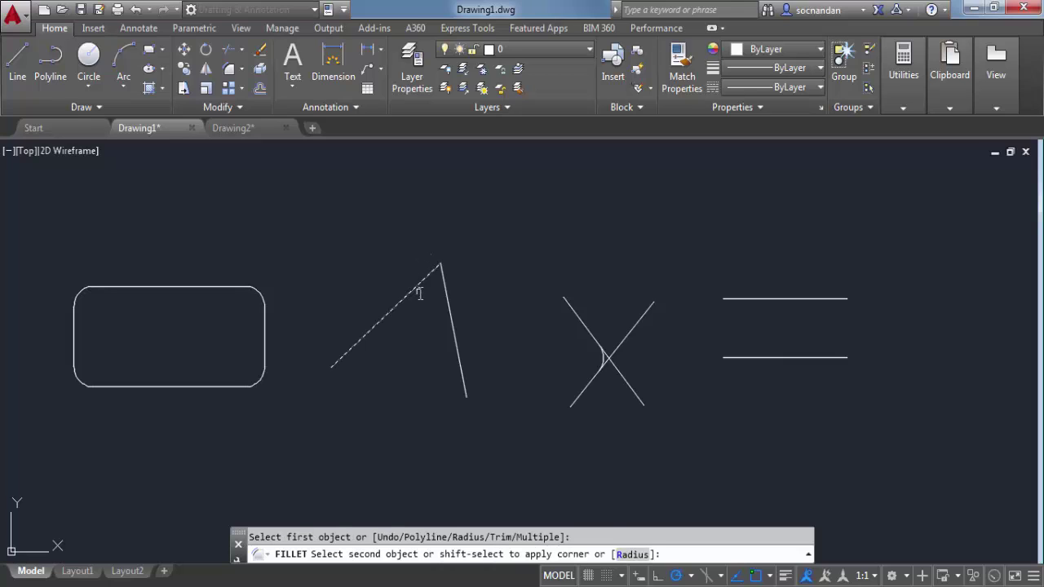
click(447, 300)
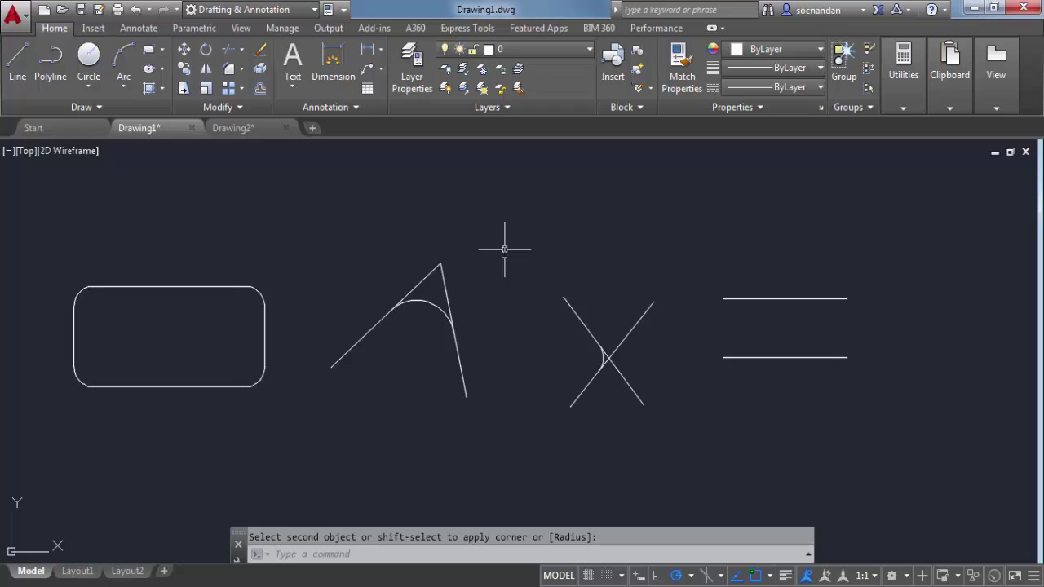
click(229, 69)
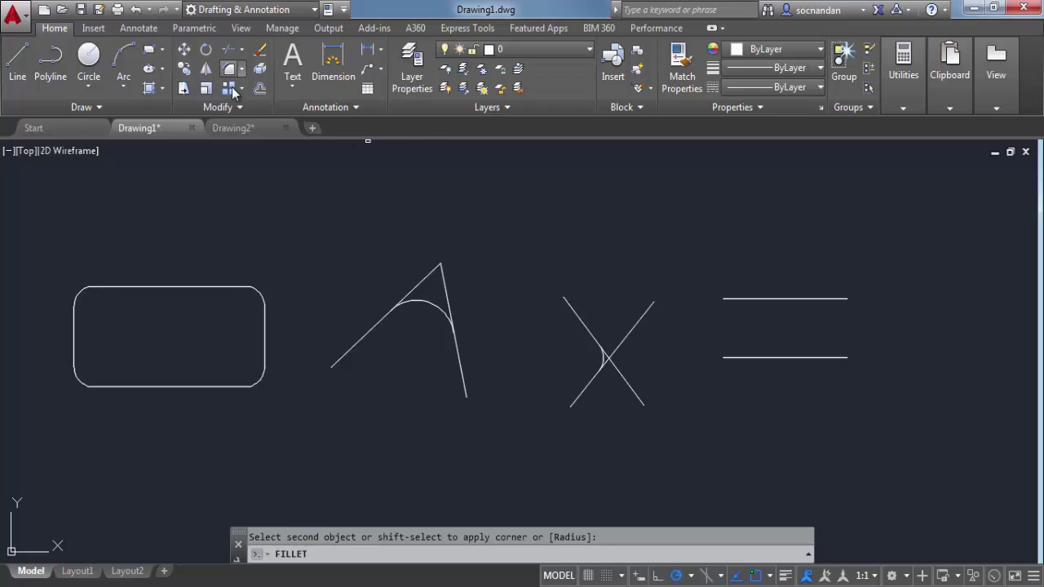
- Re-enable Trim mode and fillet the X's rising and falling lines at radius 1
click(570, 555)
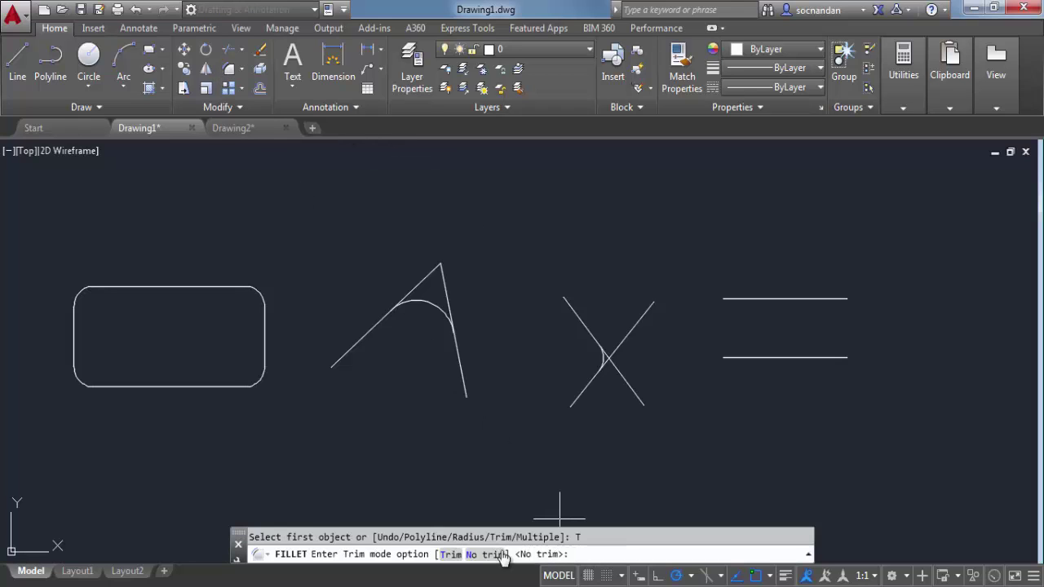
click(451, 555)
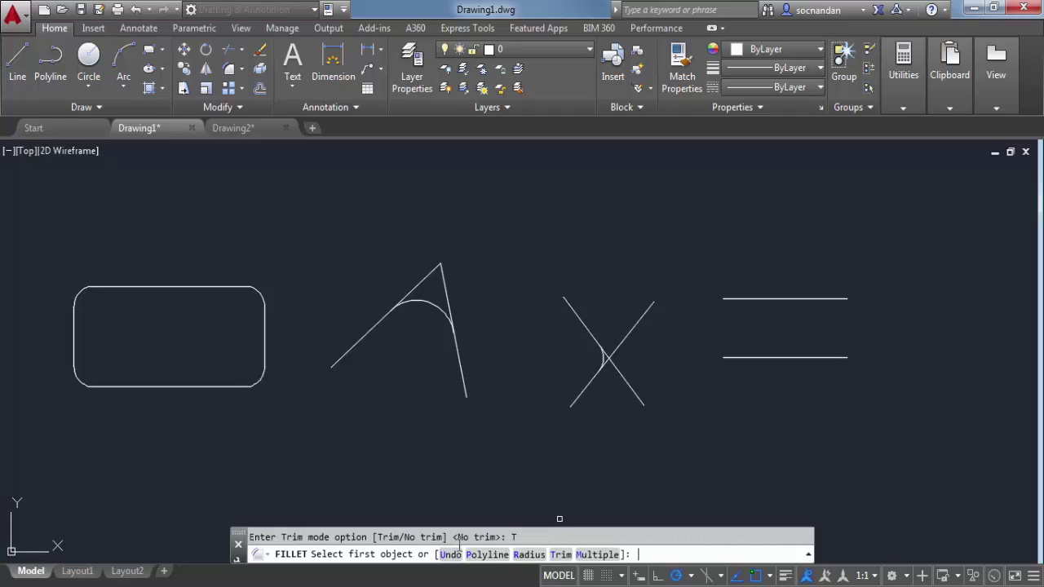
click(529, 555)
text(1)
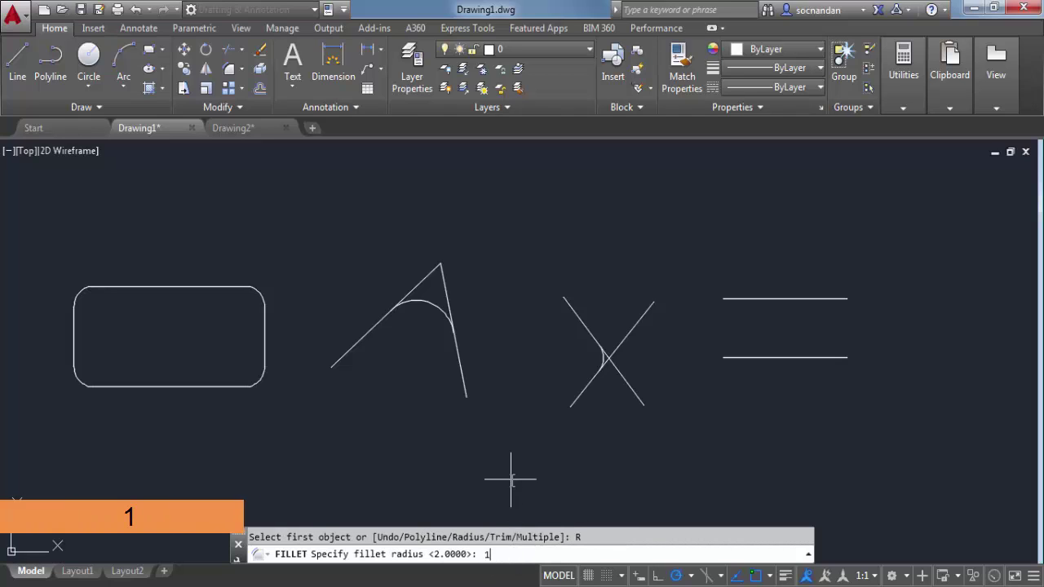
key(Return)
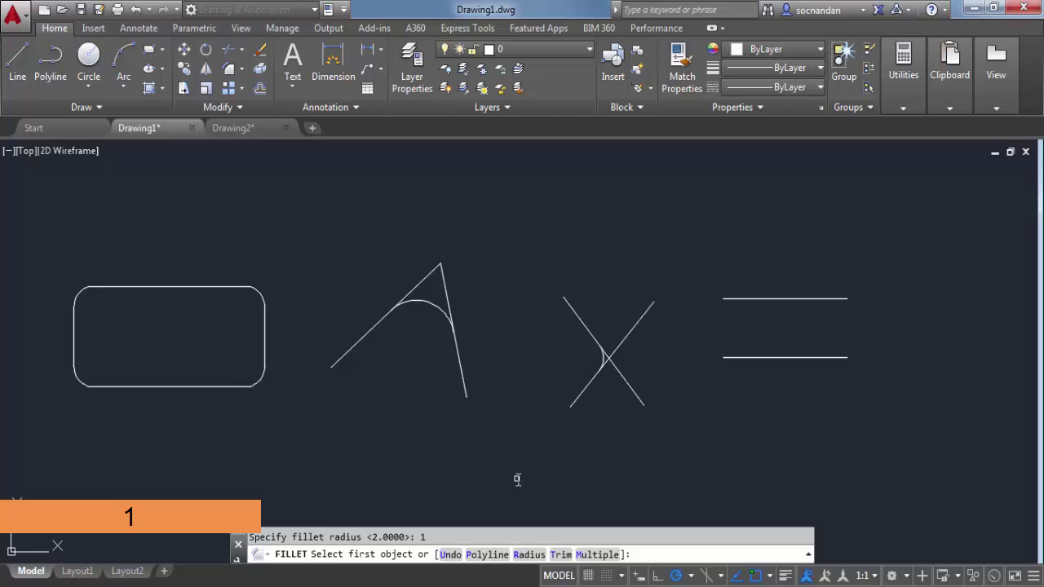
click(630, 333)
click(620, 374)
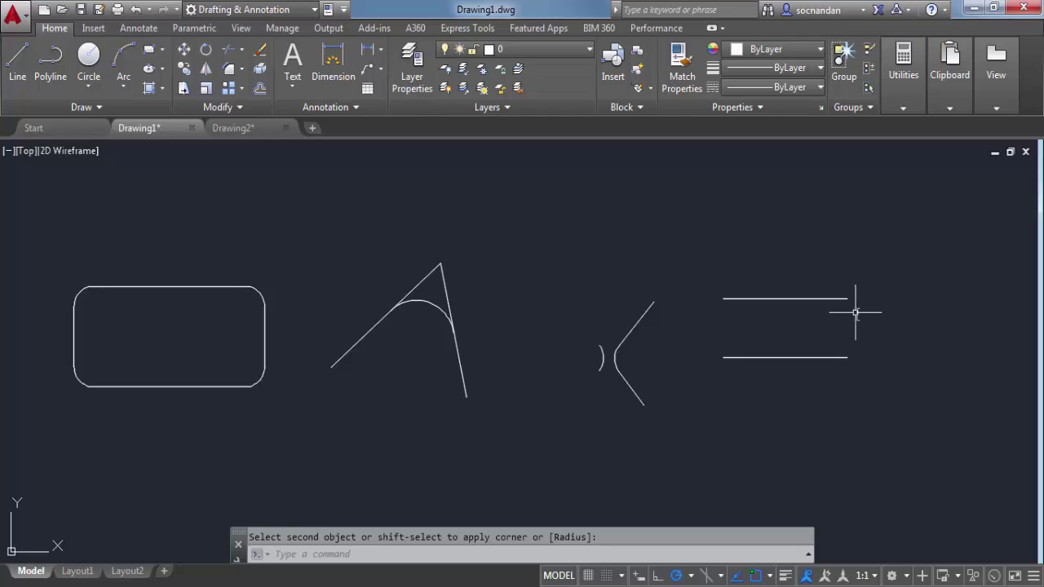
middle_drag(855, 313, 790, 321)
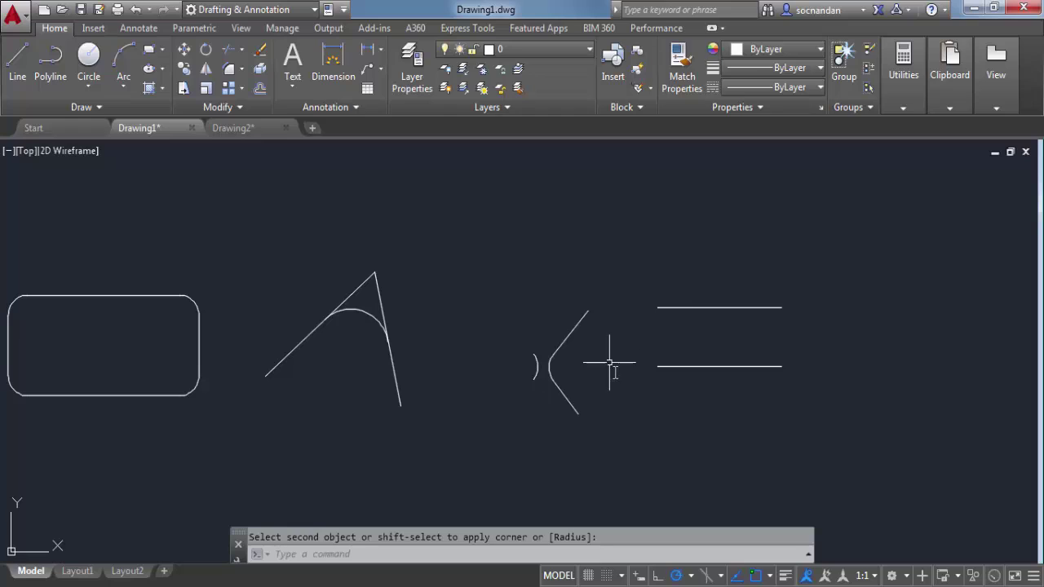
- Fillet the upper and lower parallel lines to join their left ends with a semicircular arc
click(229, 69)
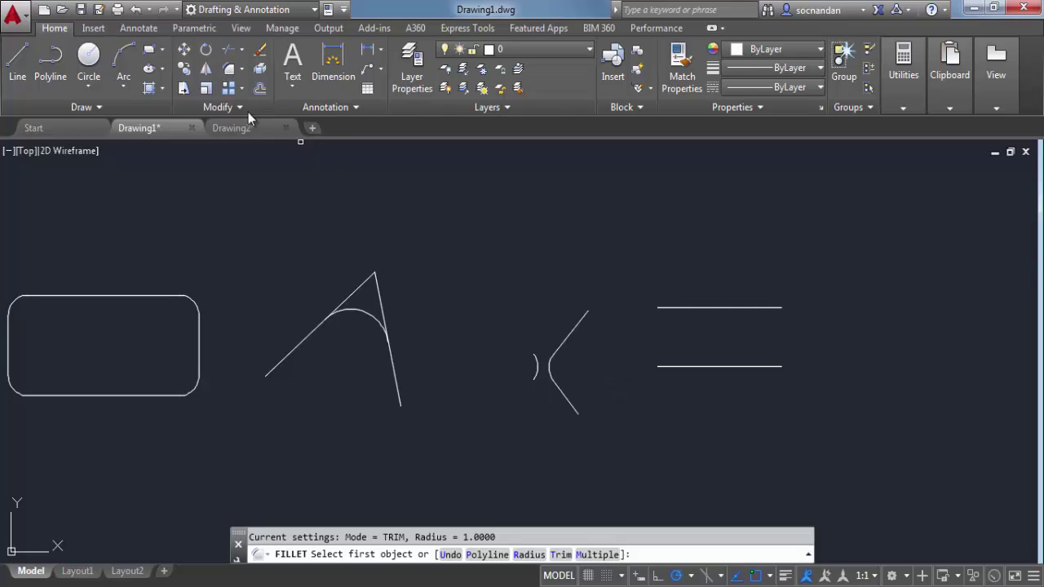
click(666, 309)
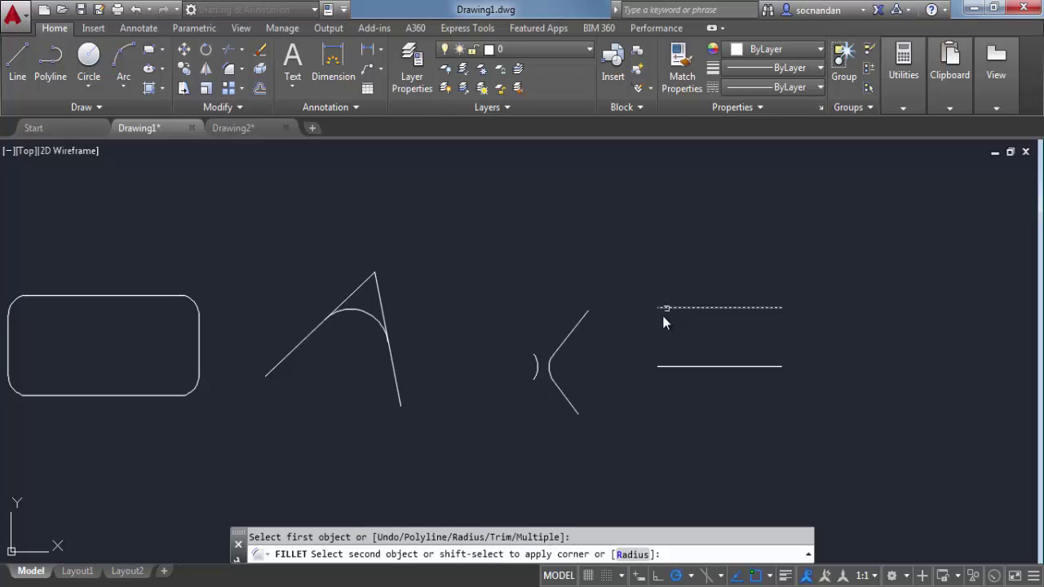
click(666, 369)
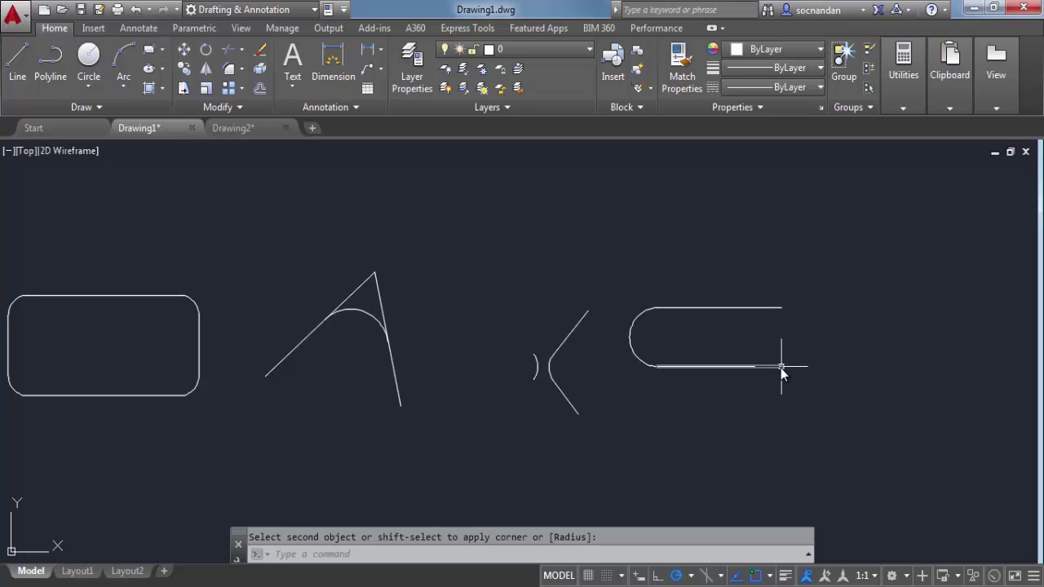
middle_drag(453, 378, 536, 383)
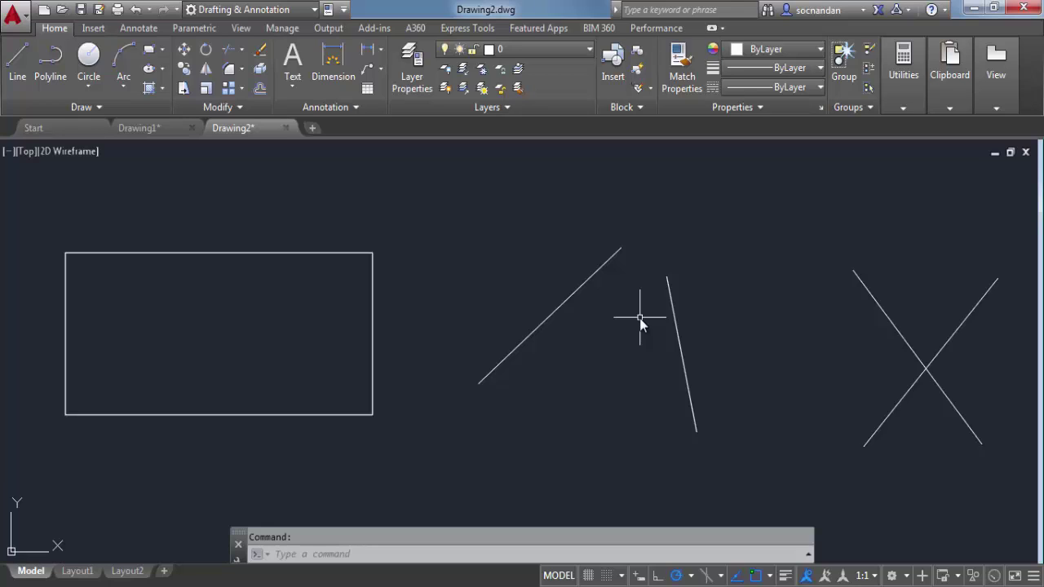
- Start the Chamfer command in Drawing2 from the Modify panel's Fillet flyout
click(242, 71)
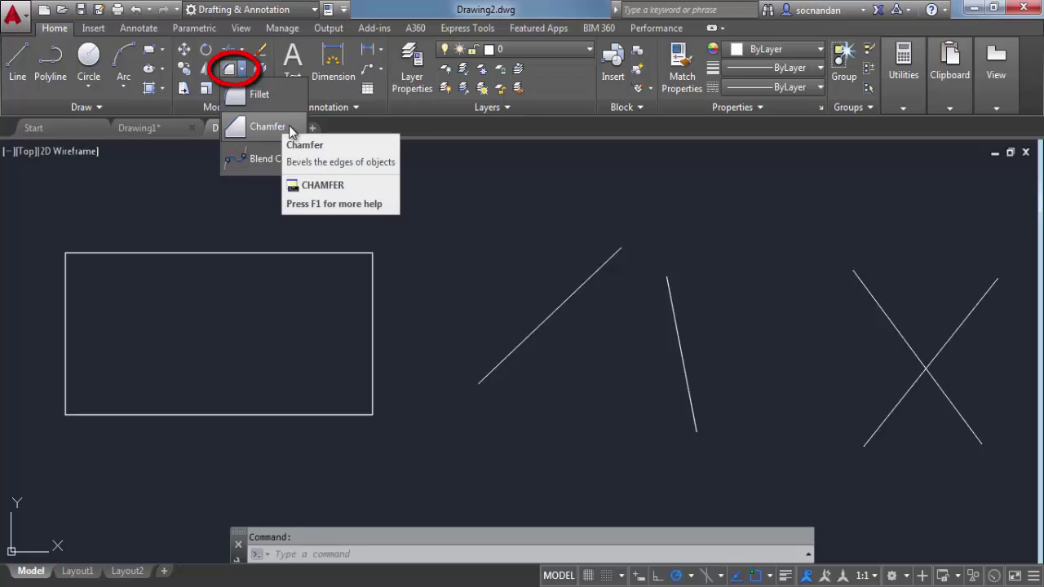
click(289, 128)
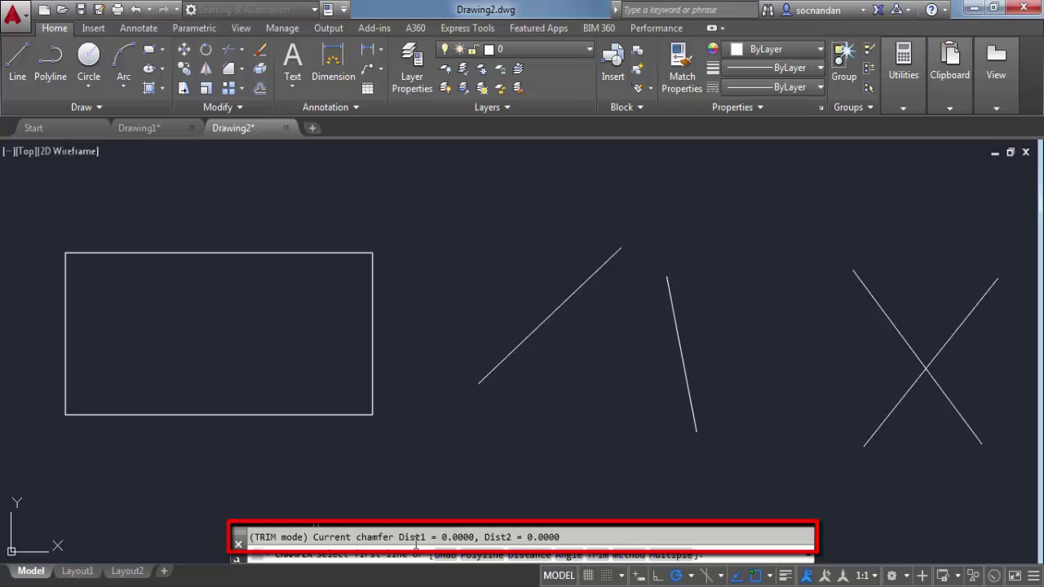
- Chamfer the rectangle's top-right corner with distances 1 and 3, picking the right edge first
click(529, 554)
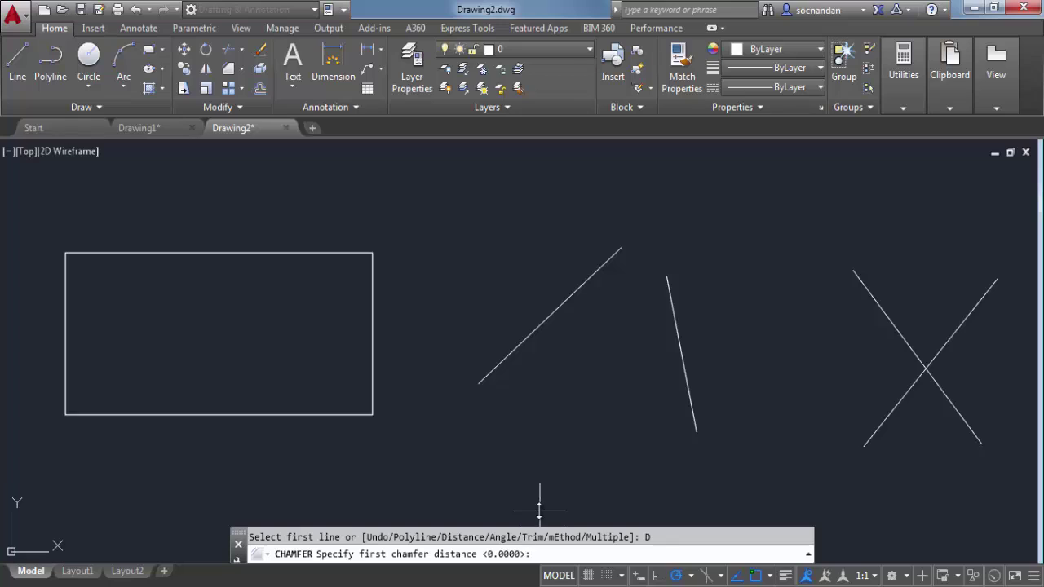
text(1)
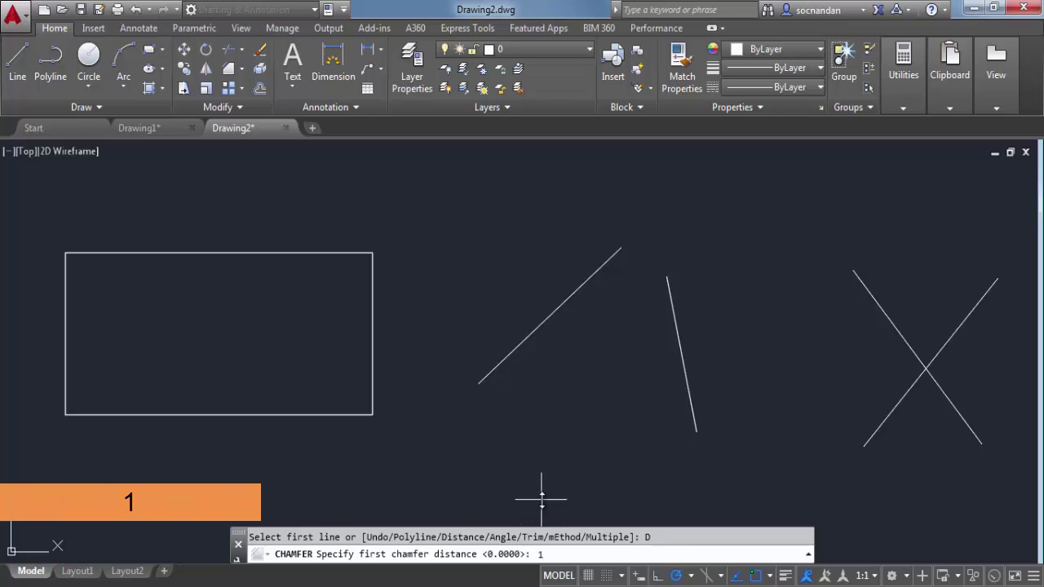
key(Return)
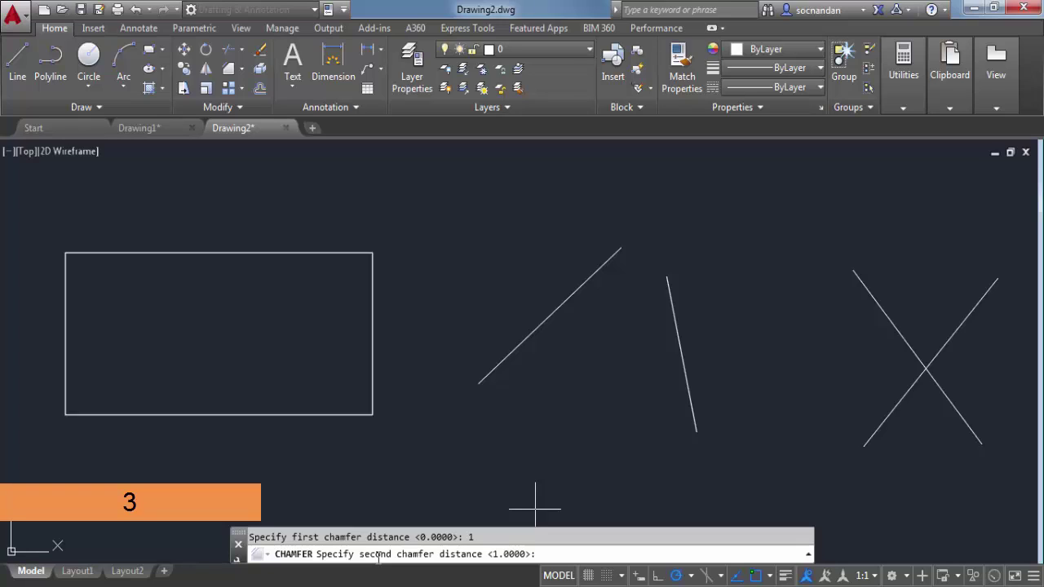
key(Return)
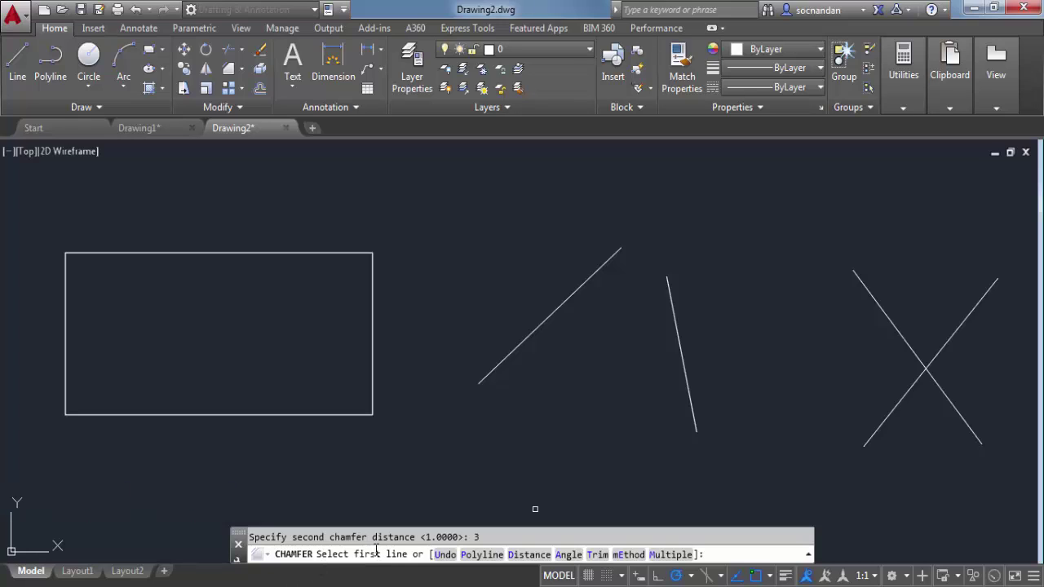
click(373, 284)
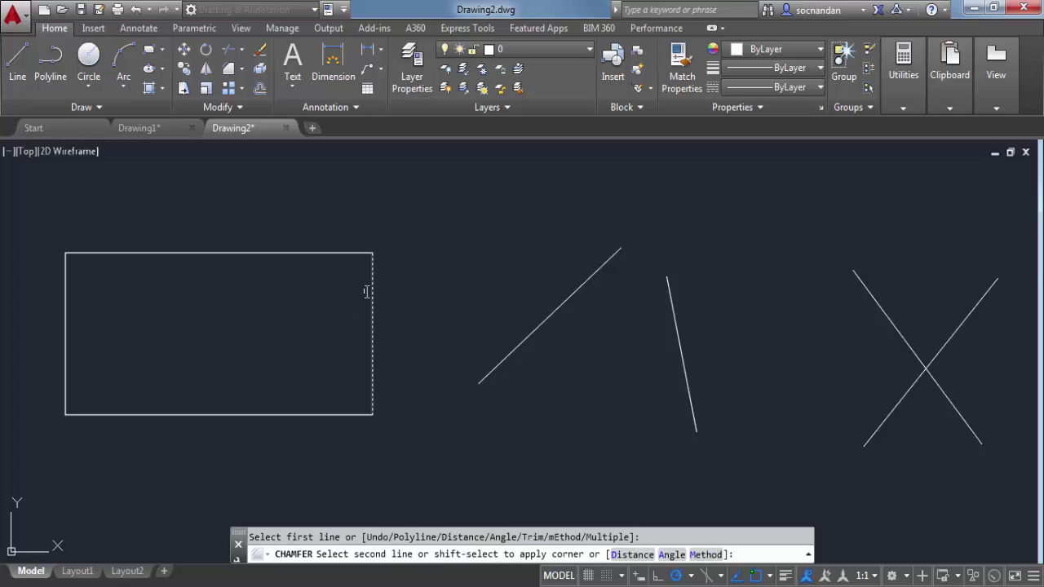
click(349, 255)
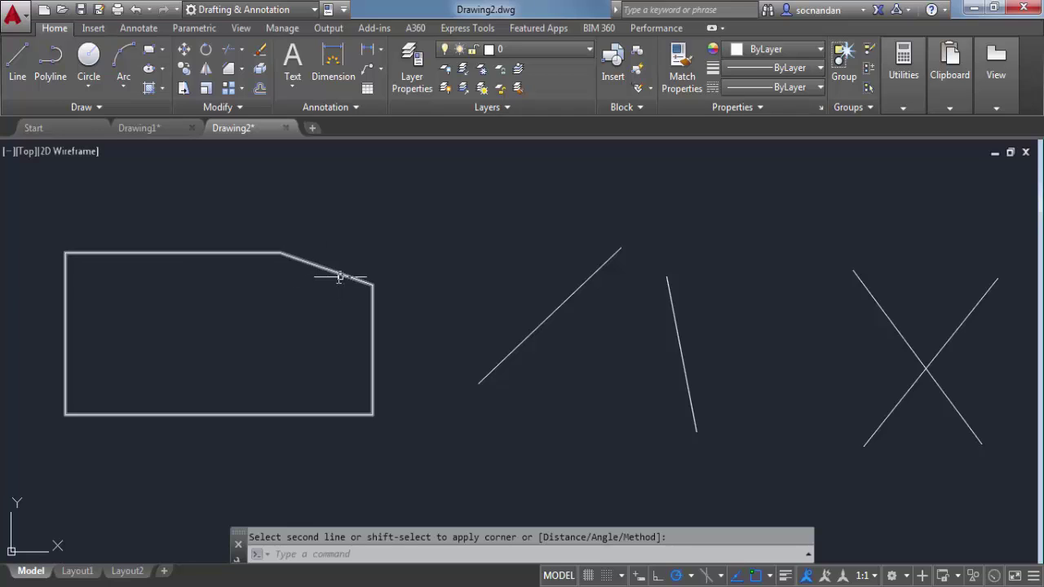
- Explode the chamfered rectangle, fillet its top and right edges, then undo back to square corners
key(Escape)
click(250, 253)
text(x)
key(Return)
click(241, 69)
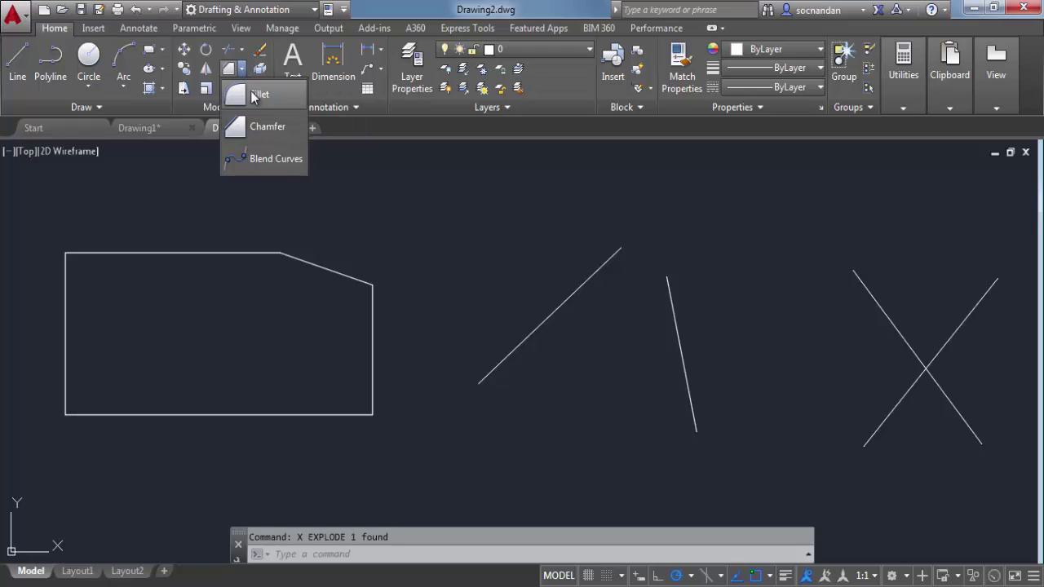
click(258, 95)
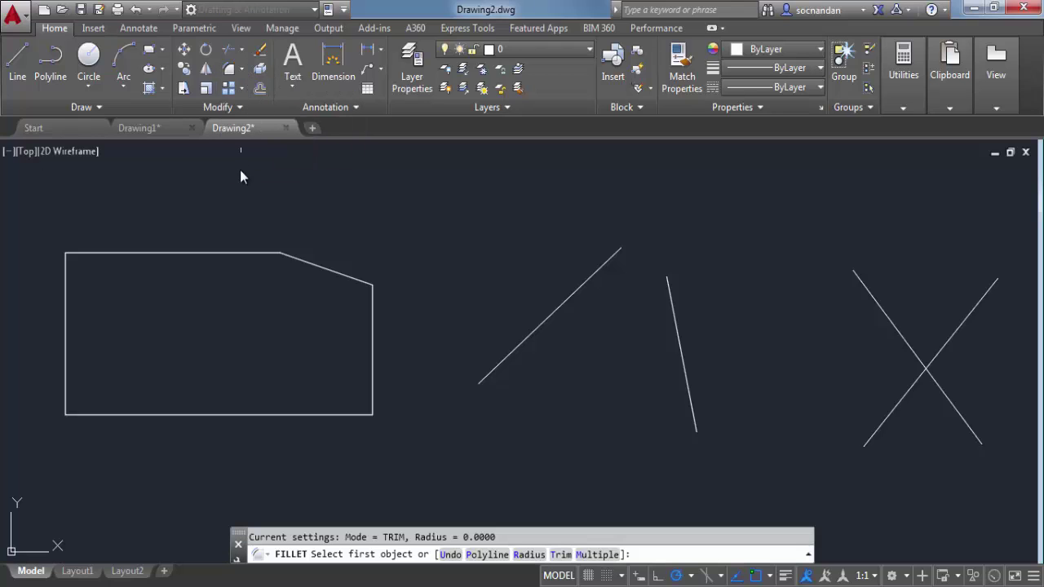
click(256, 253)
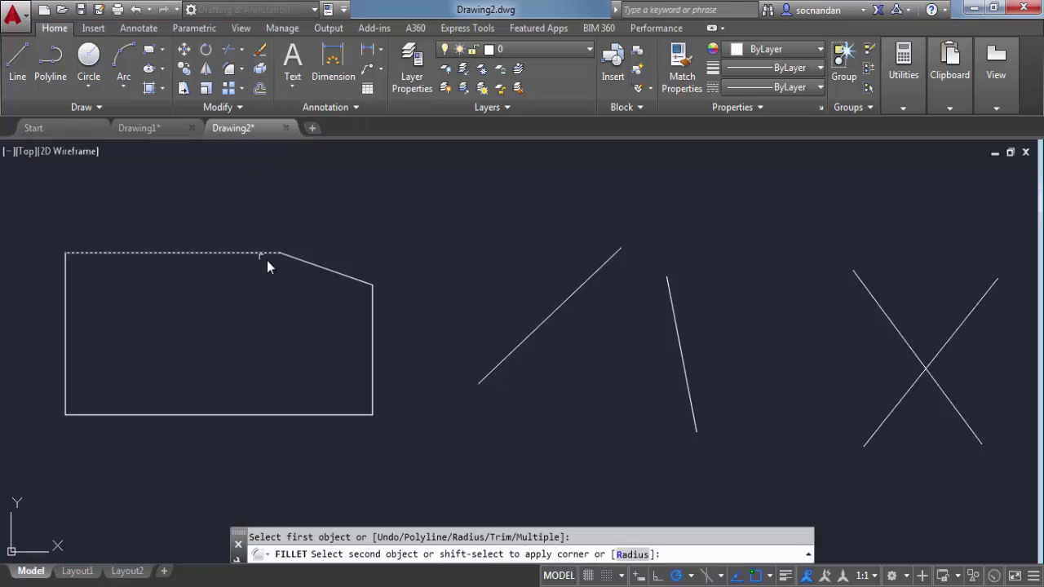
click(374, 298)
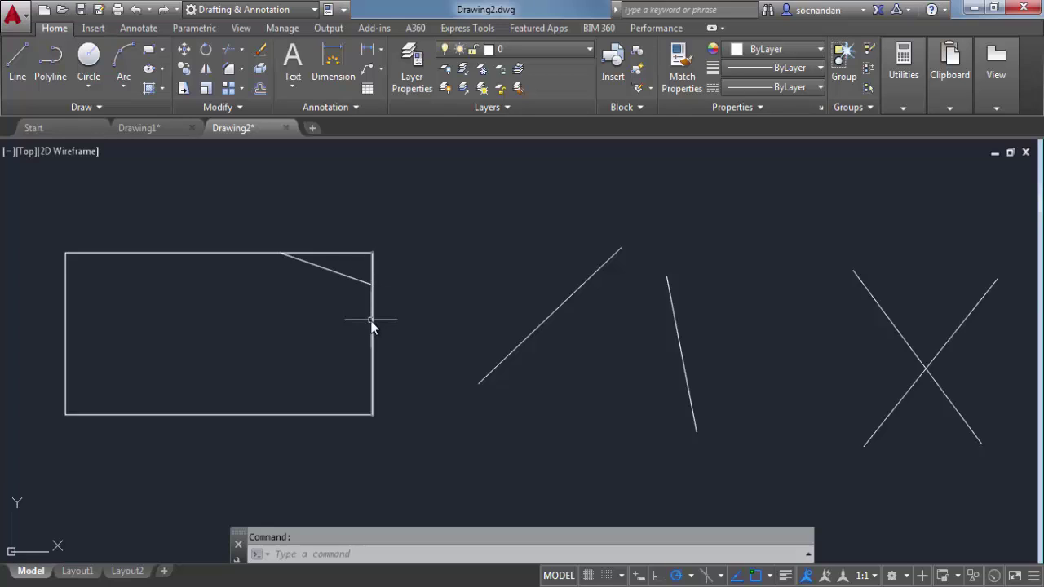
key(ctrl+z)
key(ctrl+z)
key(ctrl+z)
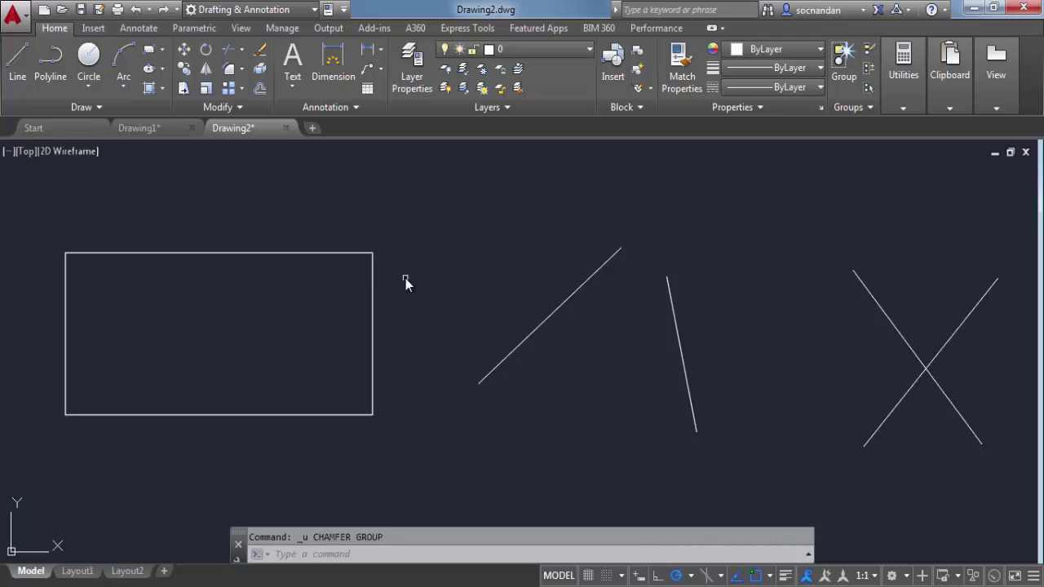
- Chamfer the whole rectangle polyline with both chamfer distances set to 1
click(243, 71)
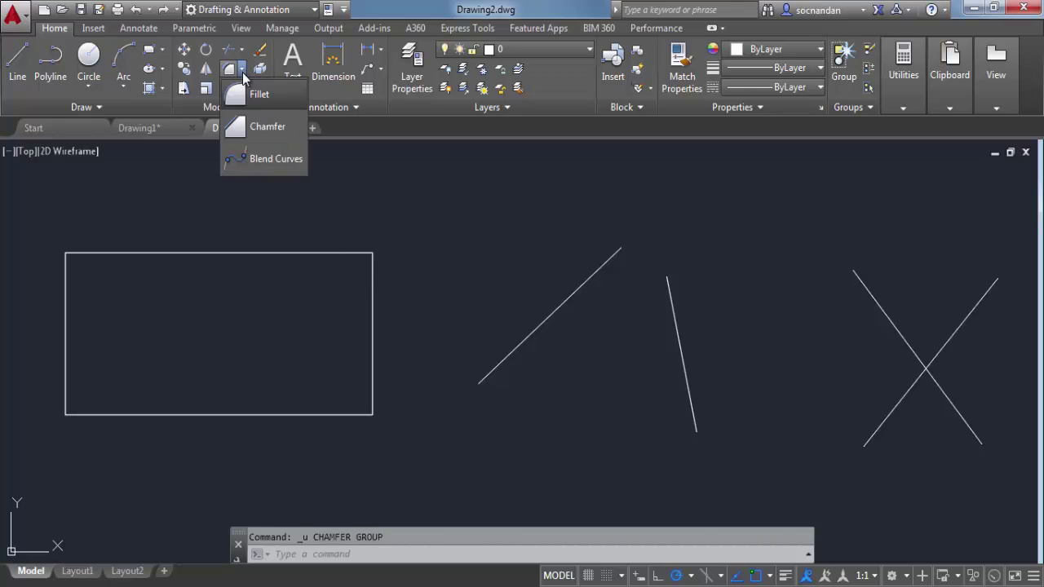
click(281, 128)
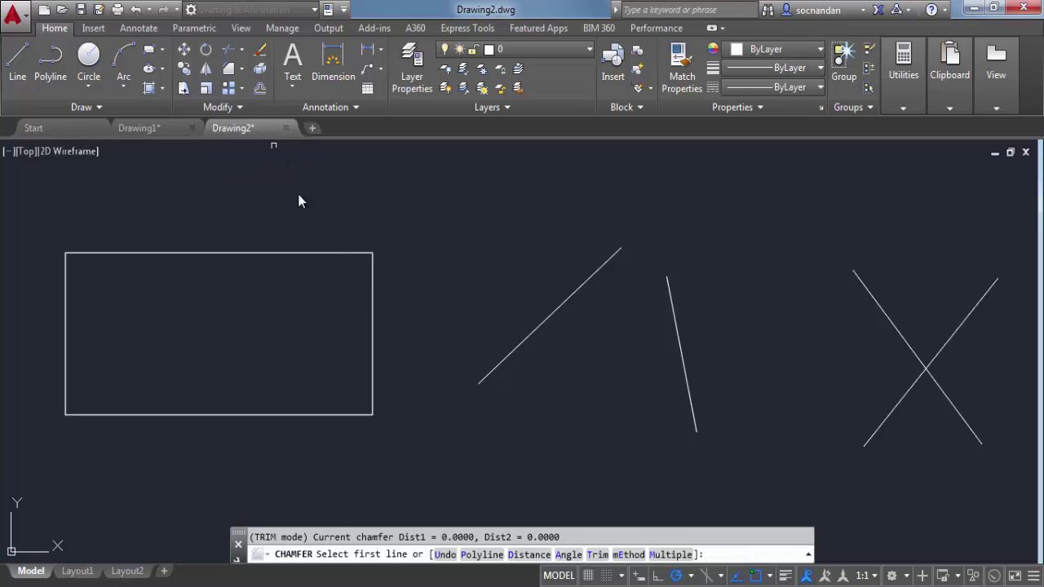
click(530, 554)
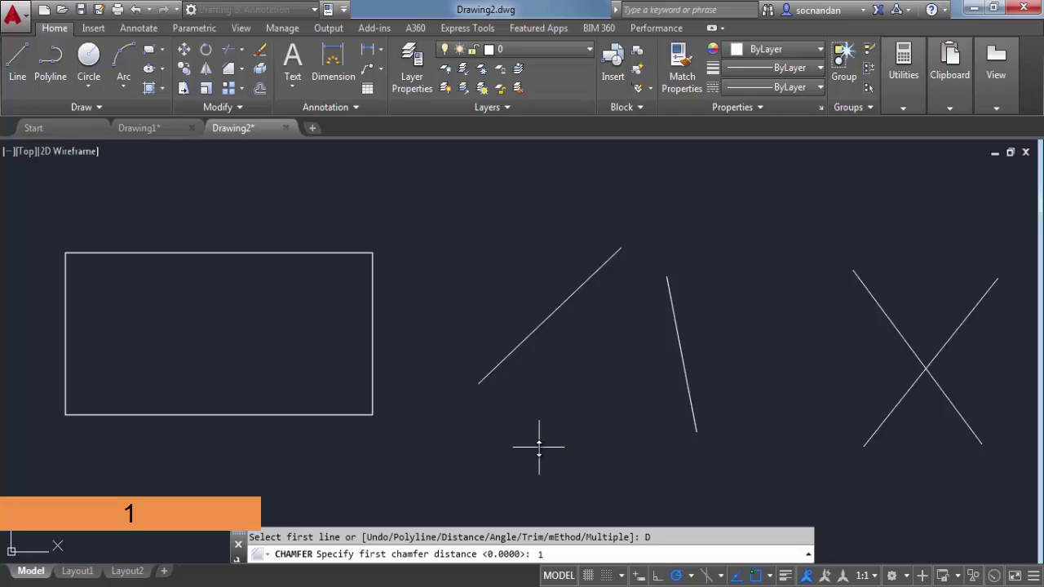
key(Return)
text(1)
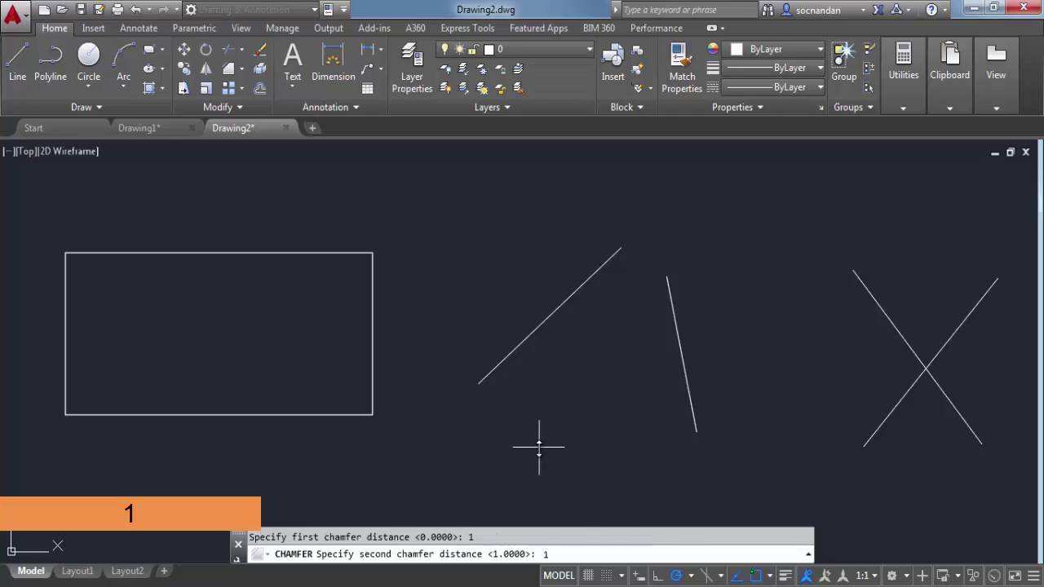
key(Return)
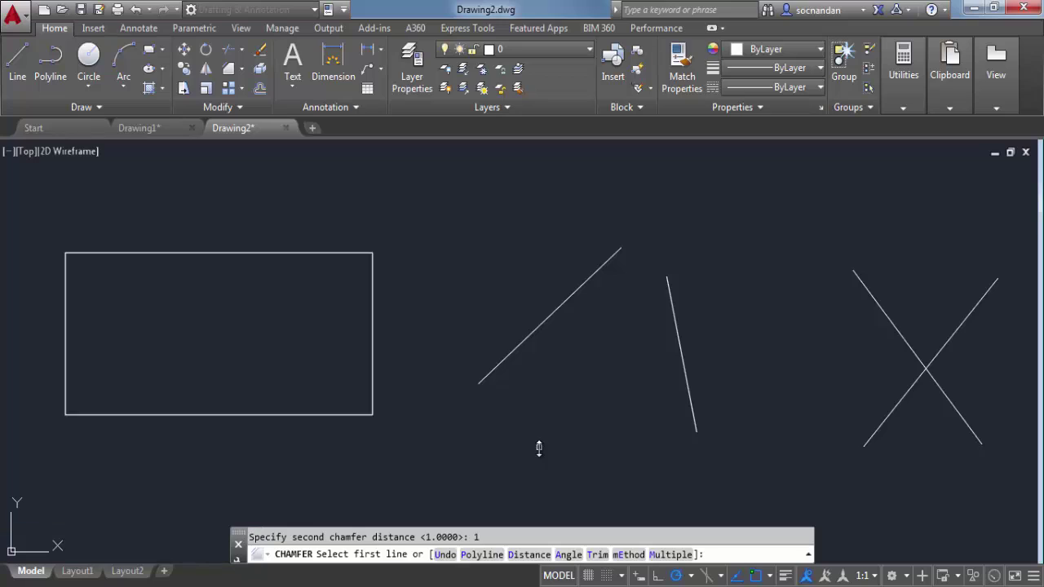
click(482, 555)
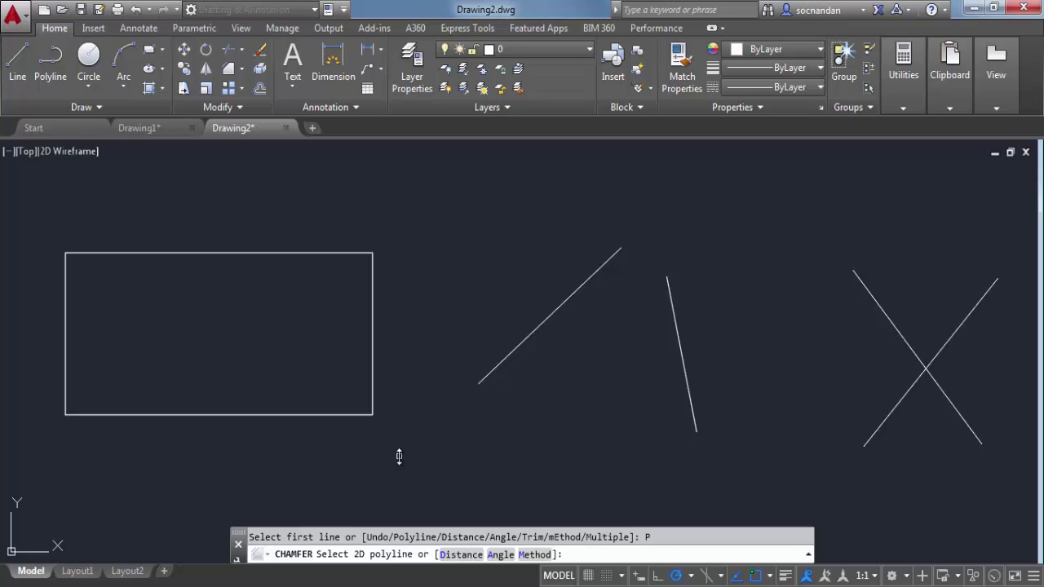
click(285, 415)
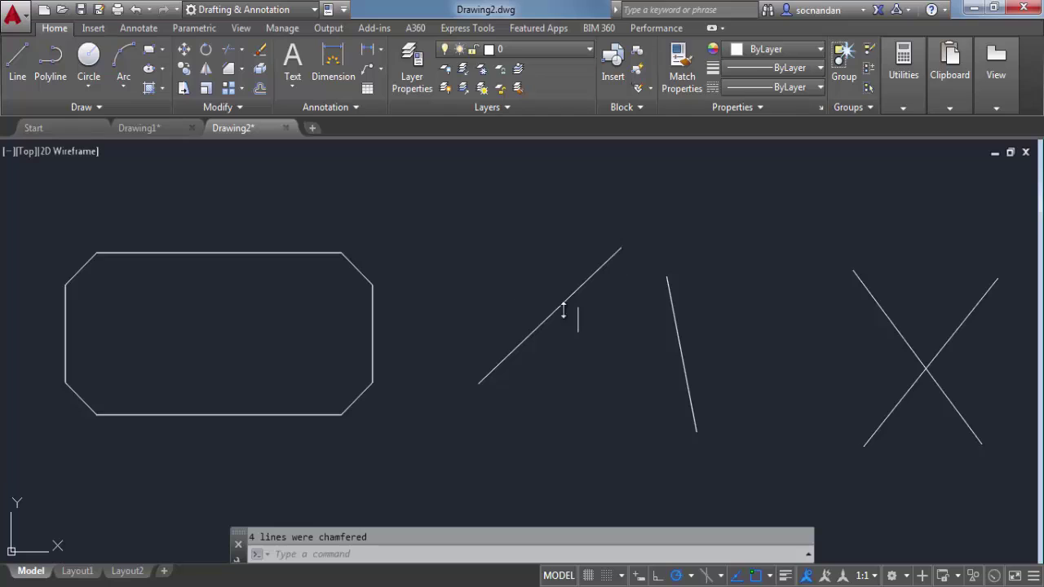
- Bevel the apex between the diagonal line and the steep line with Chamfer
click(229, 70)
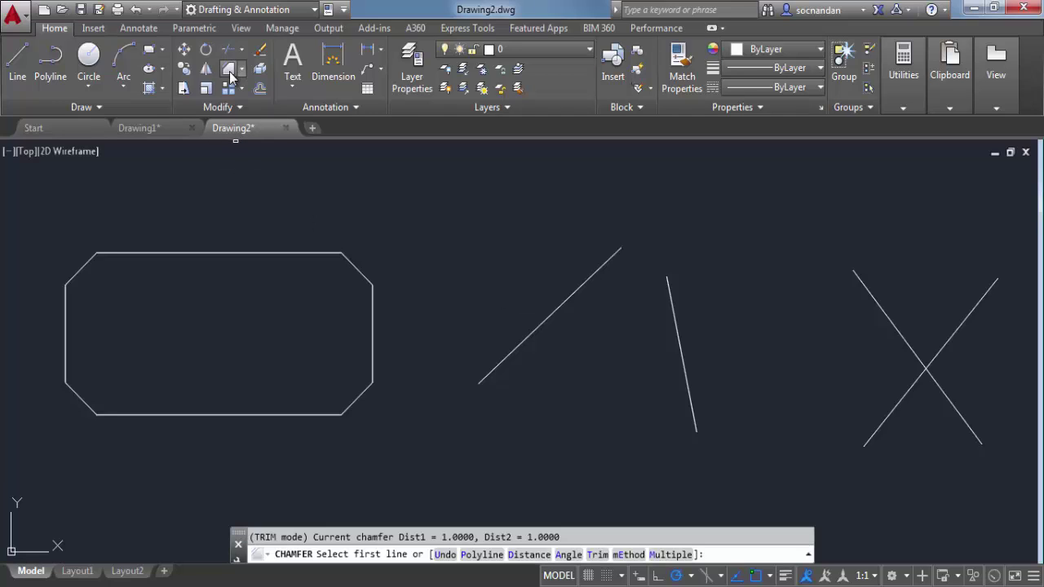
click(611, 259)
click(669, 292)
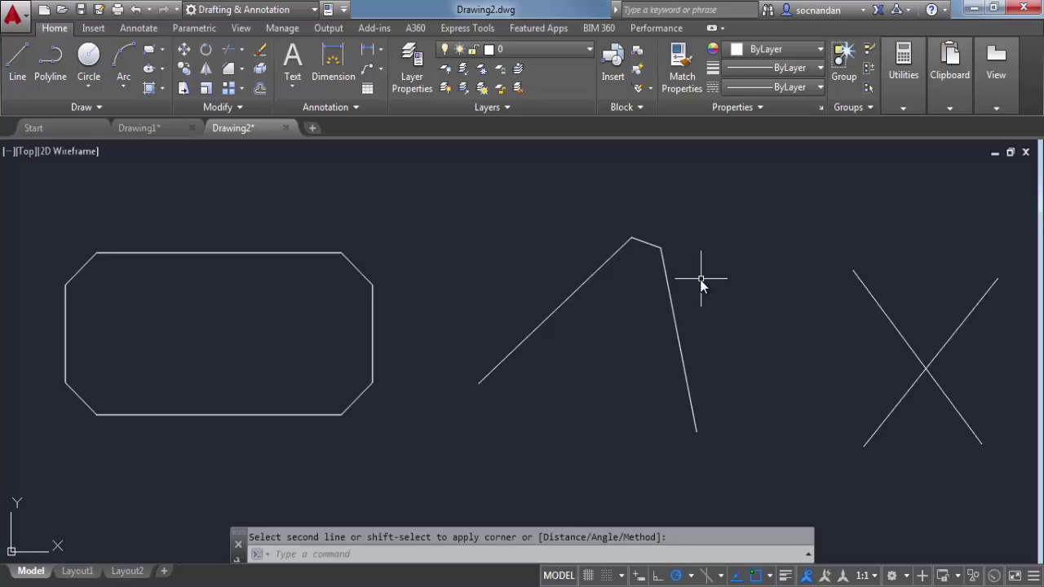
- Chamfer the two lines of the X, trimming away their far halves
scroll(944, 354, up, 2)
middle_drag(954, 363, 930, 349)
scroll(864, 343, down, 2)
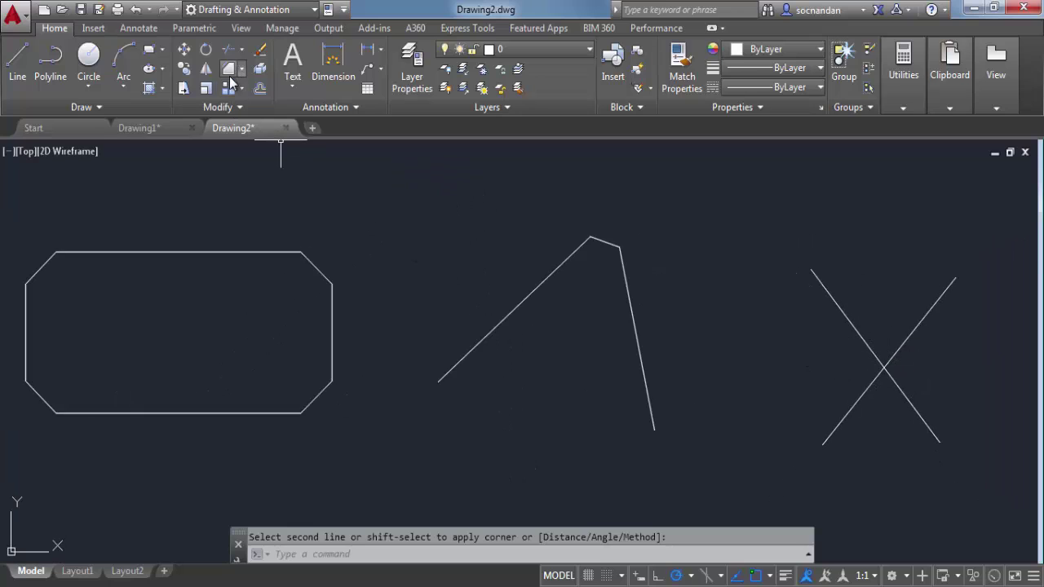
click(229, 72)
click(862, 341)
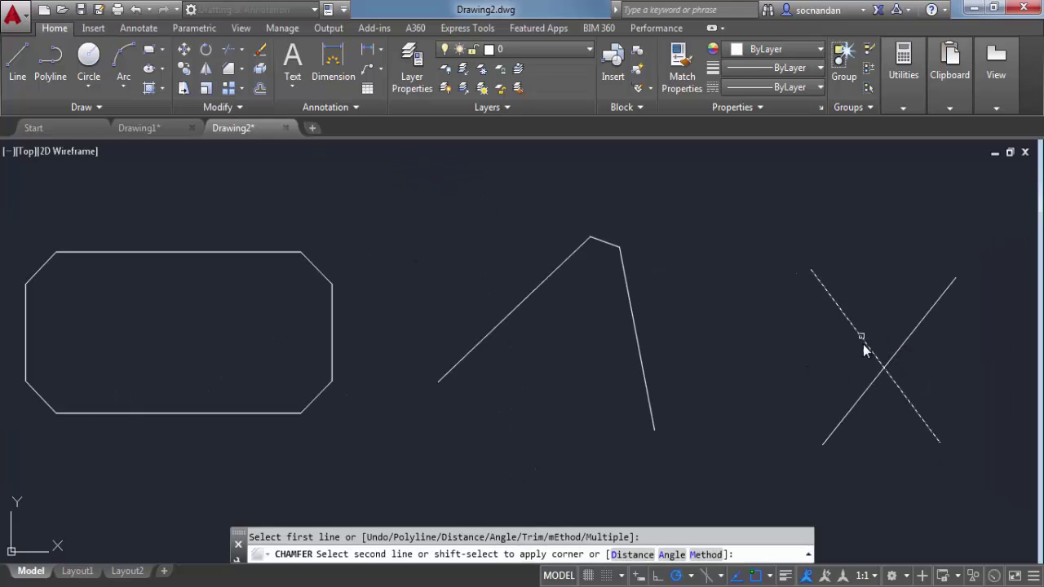
click(869, 394)
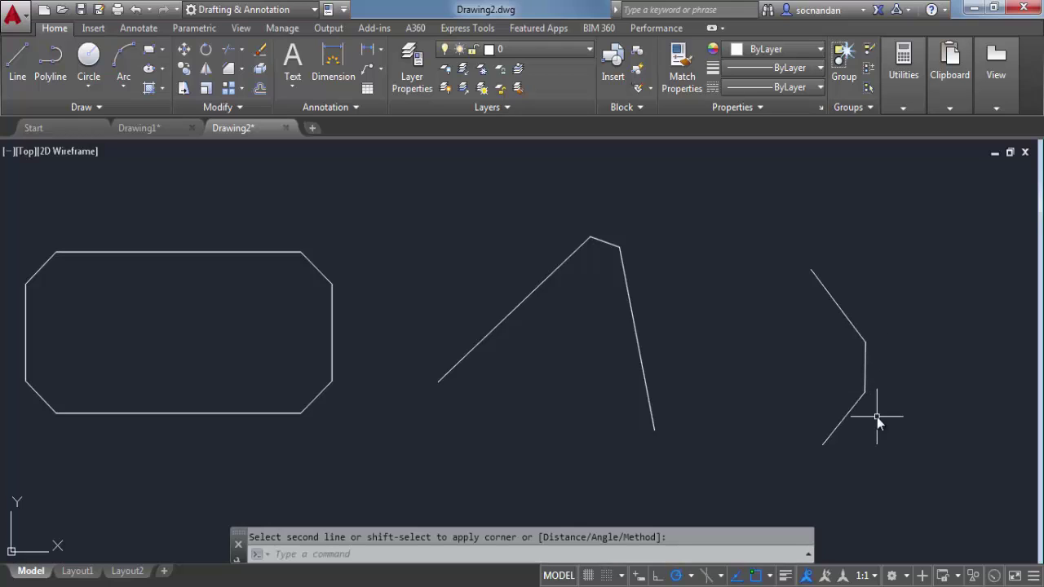
key(Escape)
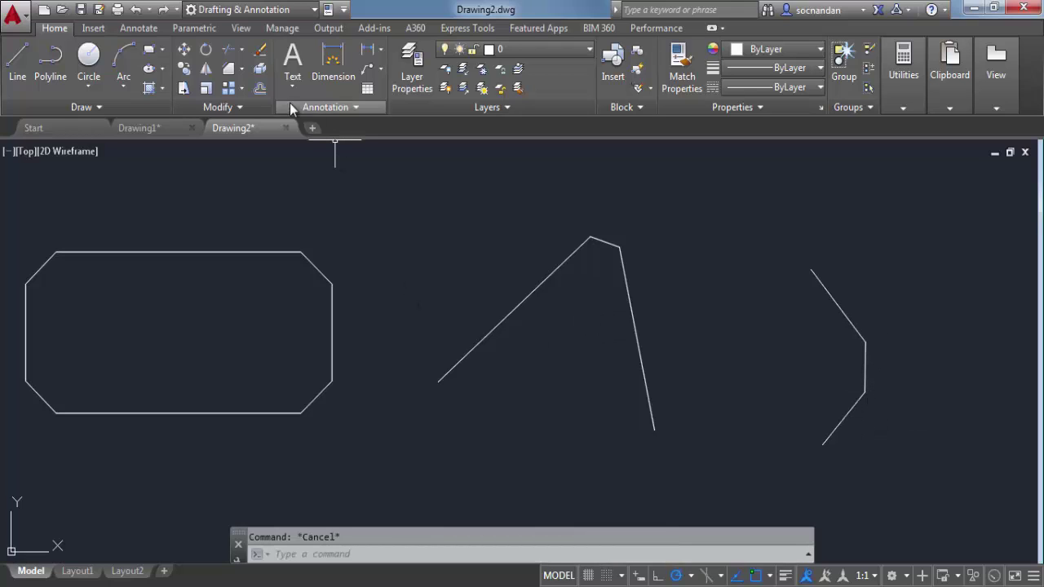
- Set both chamfer distances to 0 and pick the left and right angled lines for a sharp corner
click(229, 70)
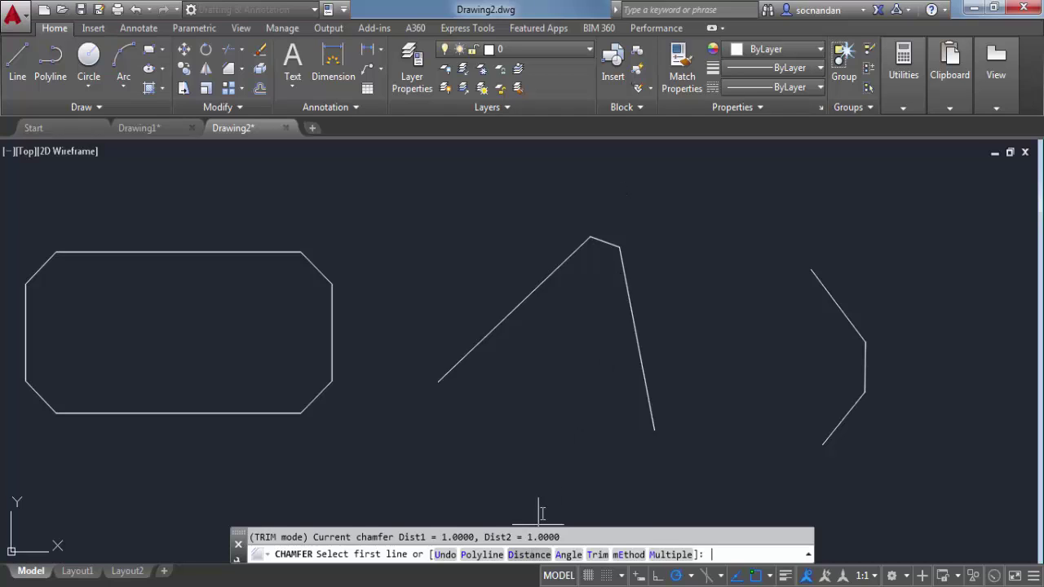
click(530, 554)
text(0)
key(Return)
text(0)
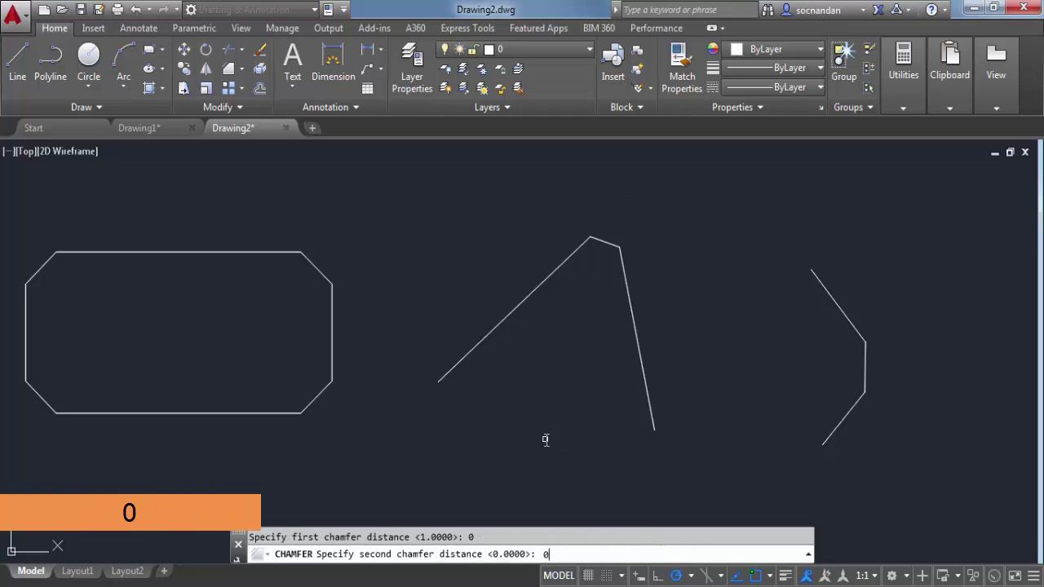
key(Return)
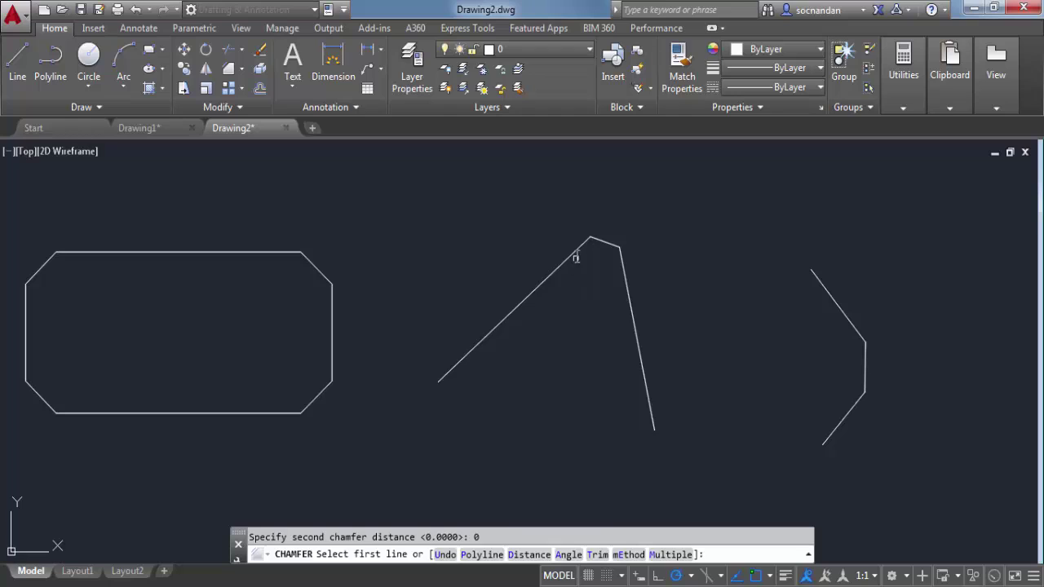
click(576, 250)
click(622, 274)
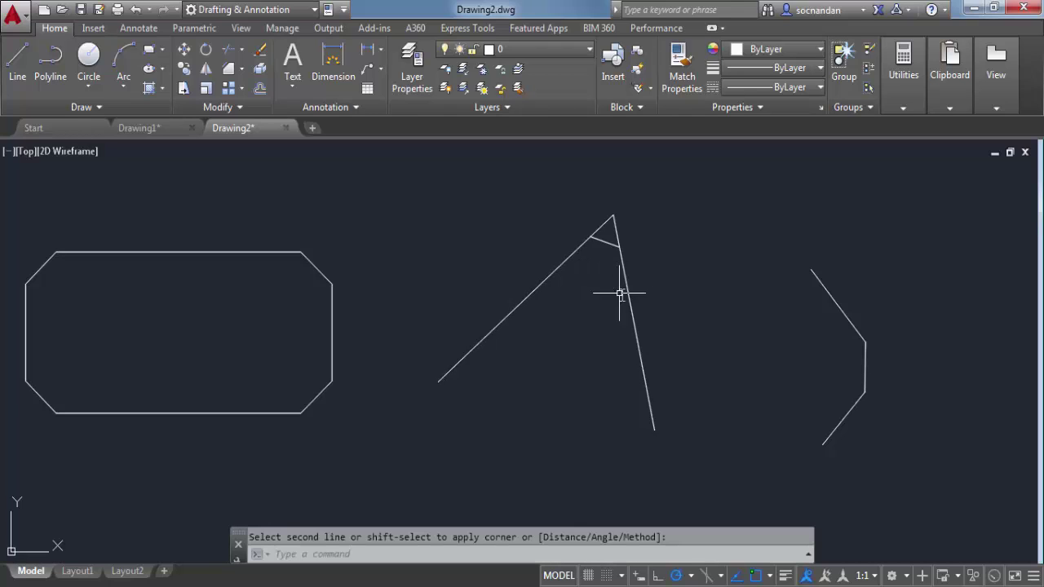